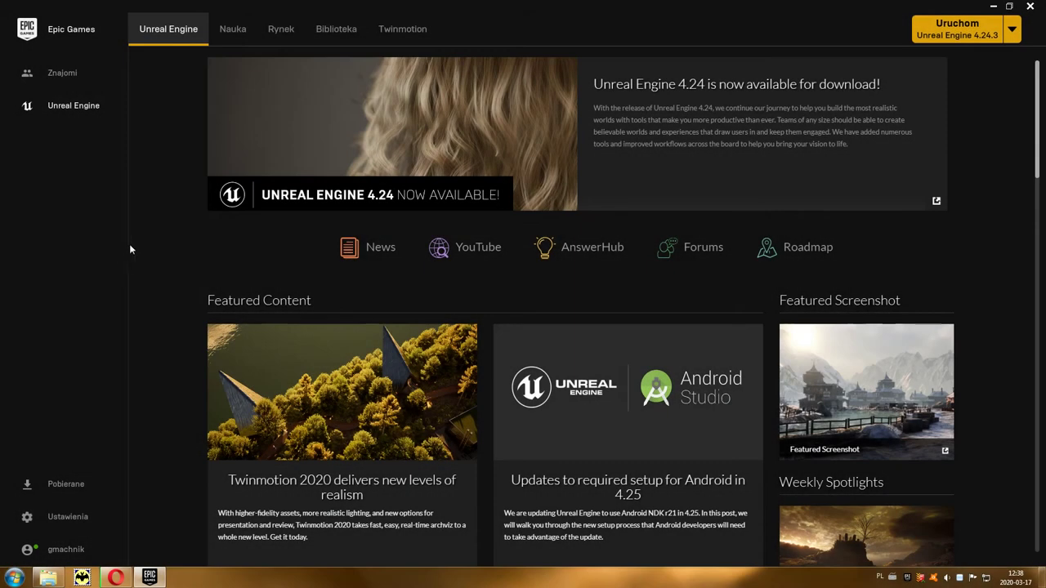
# Show the Library with engine versions 4.24.3 and 4.25.0 and existing projects
pyautogui.click(319, 37)
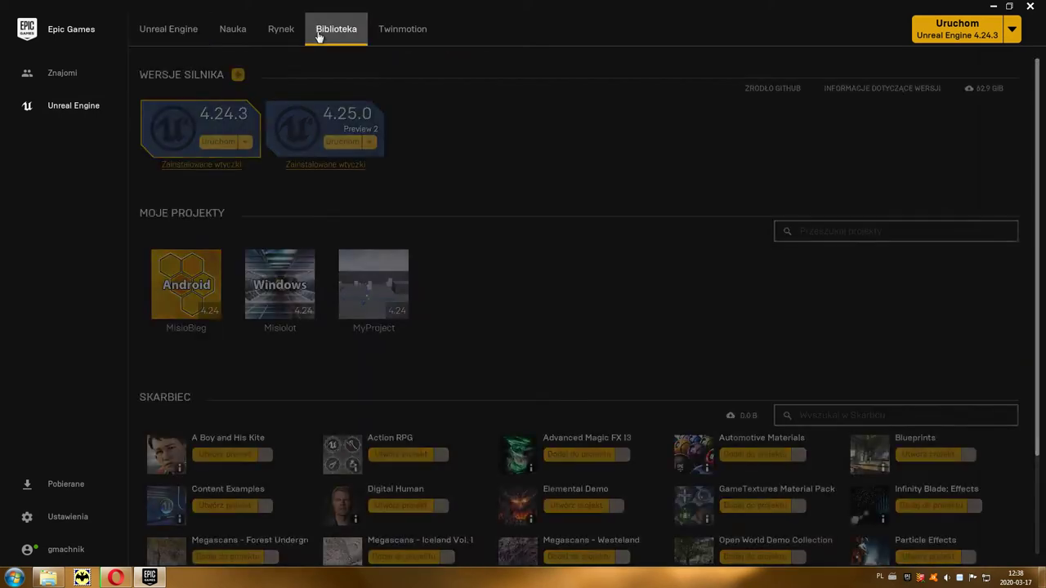
# Open MyProject and create a new level from the Default template
pyautogui.click(376, 281)
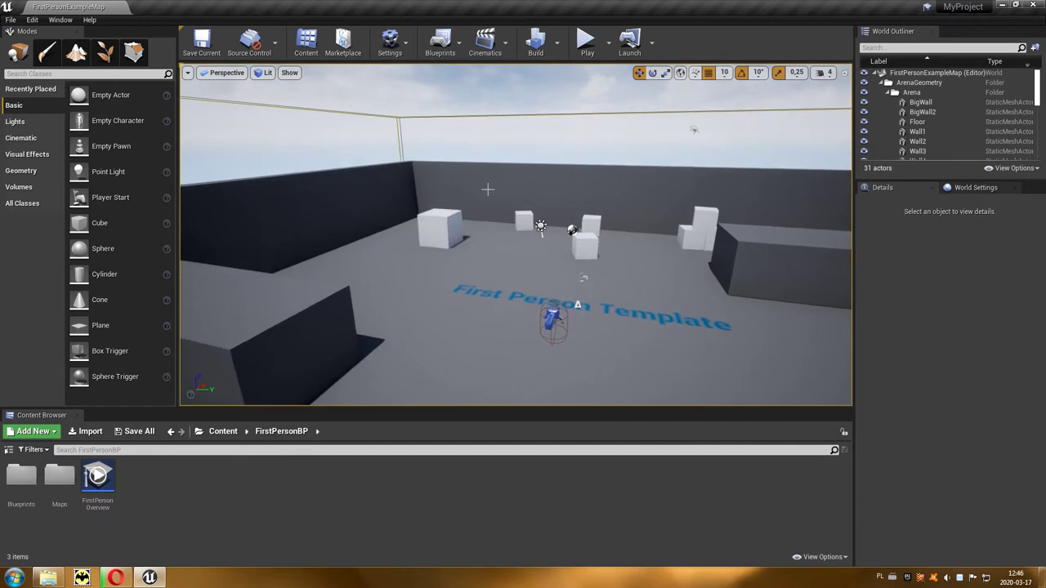
pyautogui.click(11, 19)
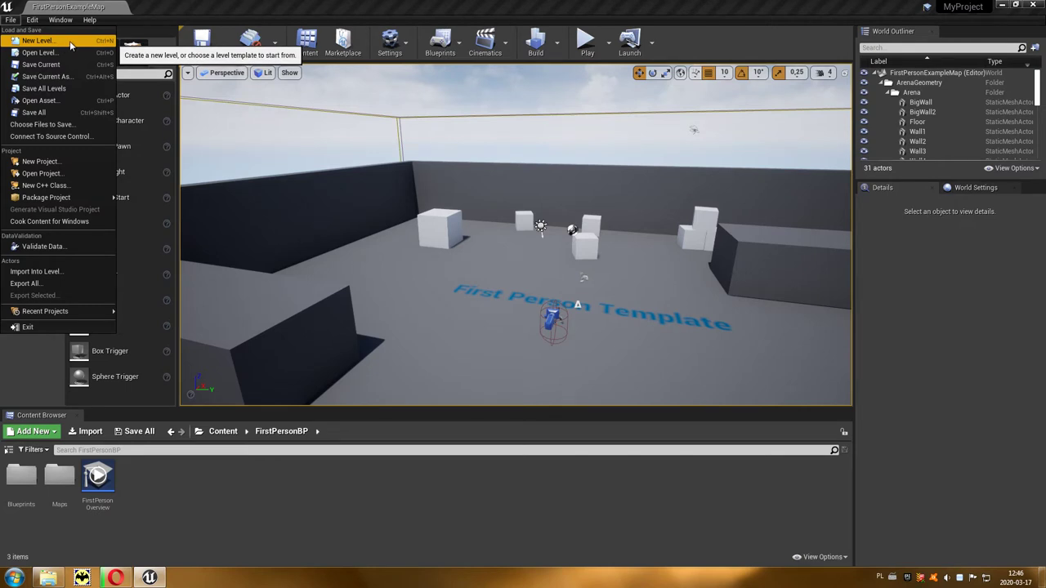
pyautogui.click(70, 45)
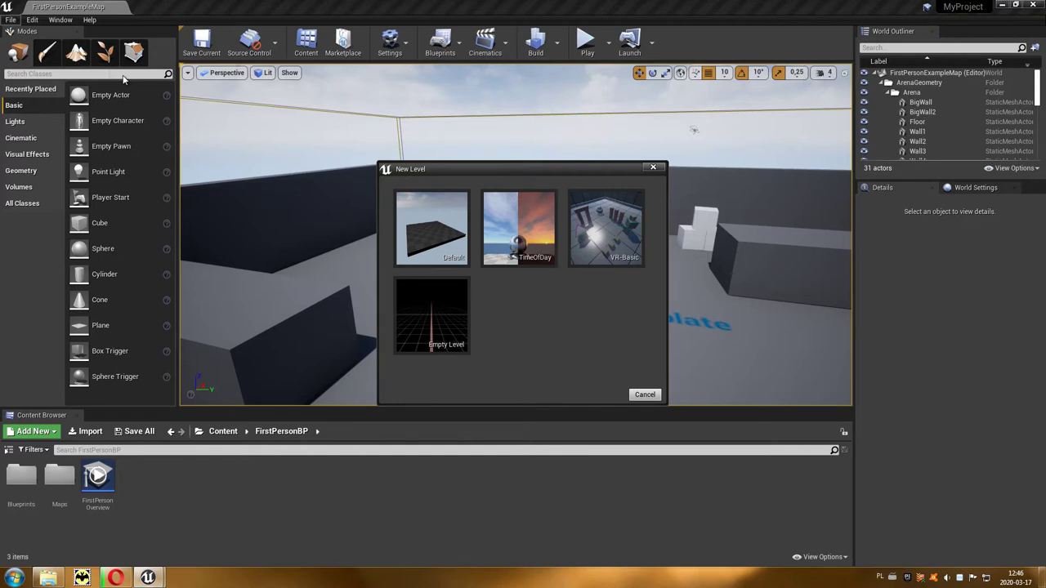
pyautogui.click(437, 246)
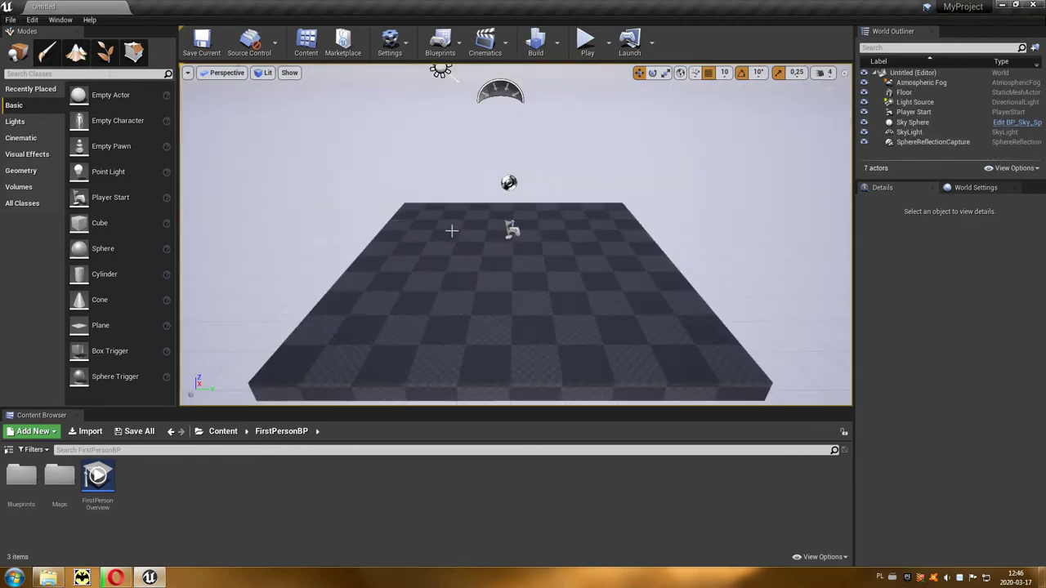
# Playtest the Default level, firing one projectile before stopping
pyautogui.click(586, 41)
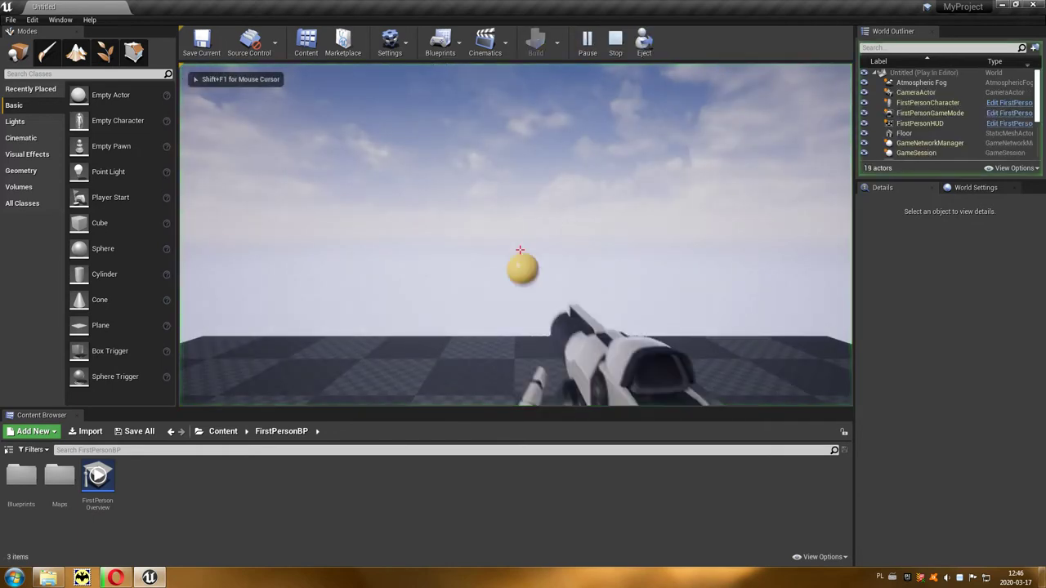
pyautogui.click(520, 249)
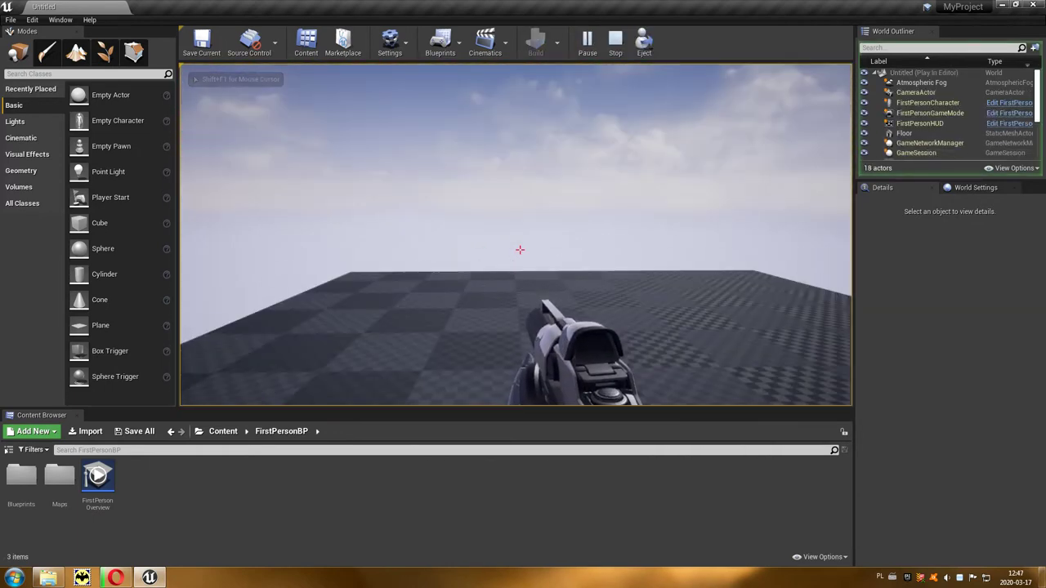
pyautogui.press('Escape')
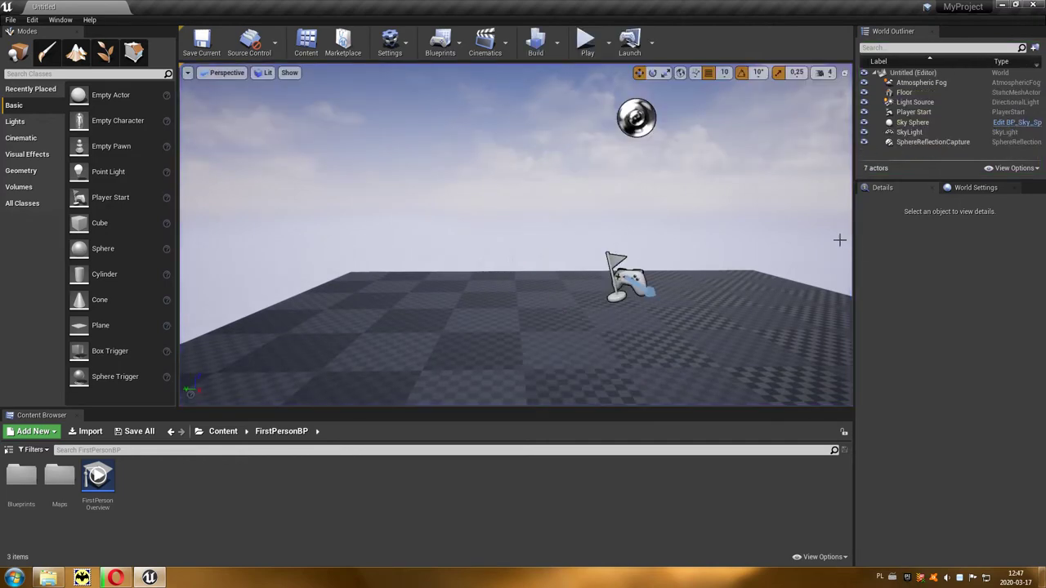
pyautogui.click(11, 20)
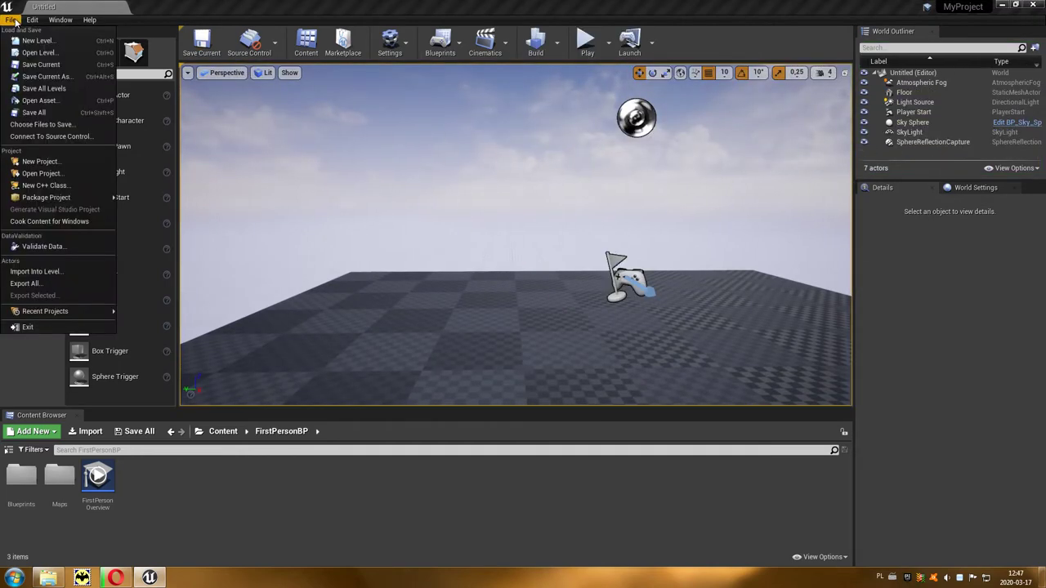
# Create a TimeOfDay level and swing the sun through sunset and night back to daytime
pyautogui.click(37, 40)
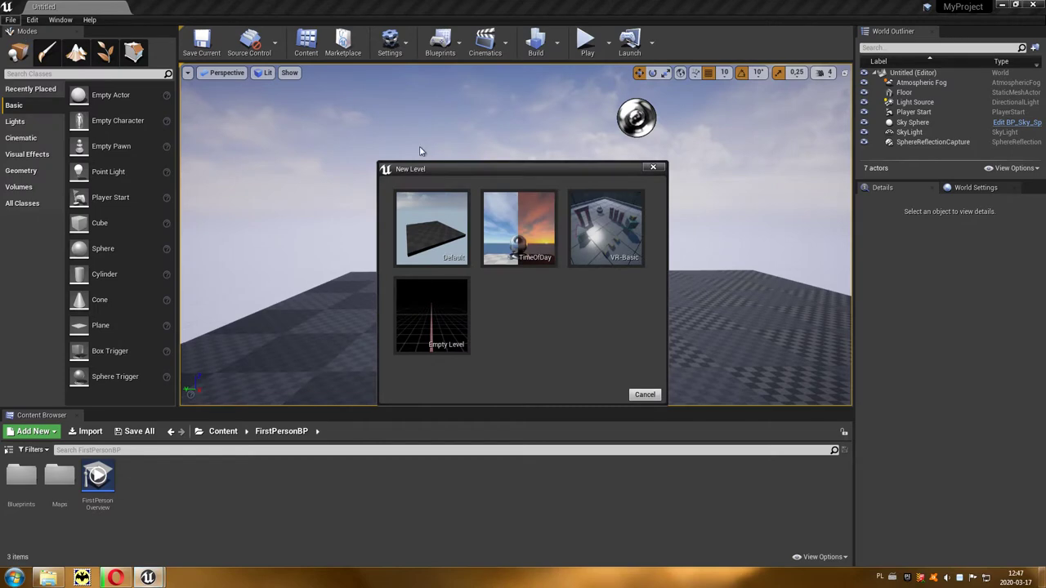
pyautogui.click(518, 242)
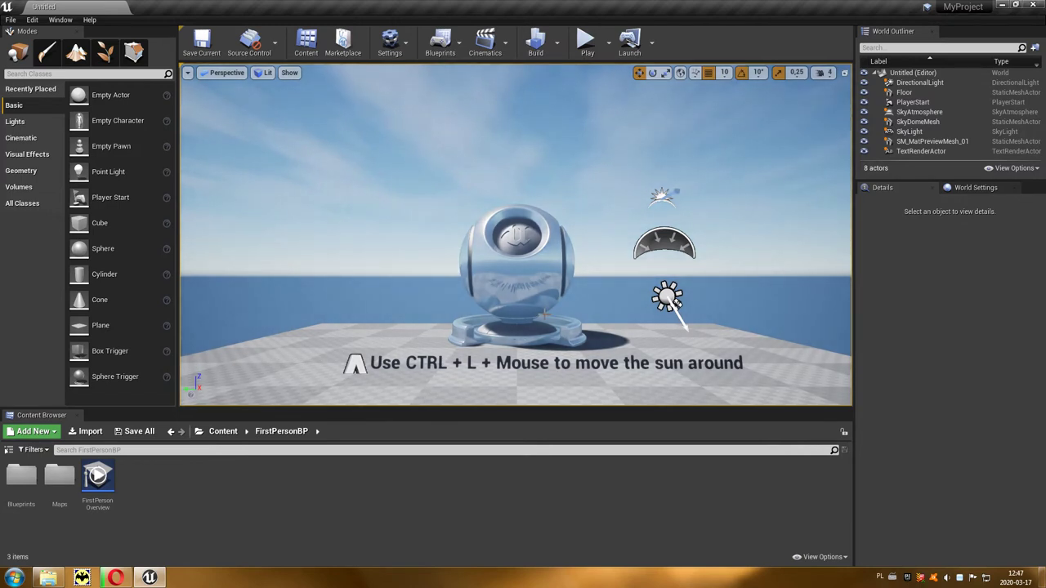
pyautogui.hotkey('ctrl', 'l')
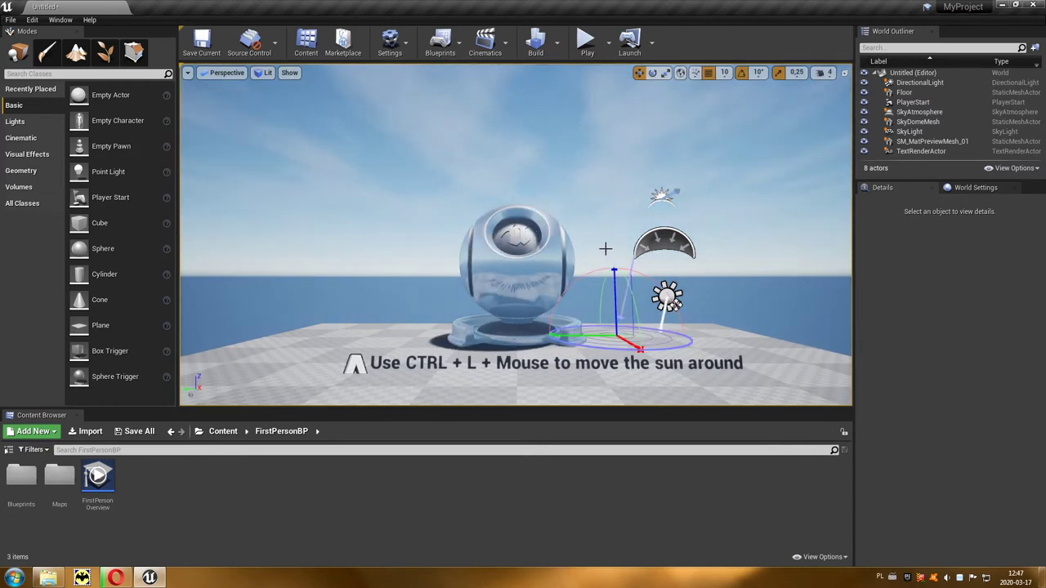
pyautogui.hotkey('ctrl', 'l')
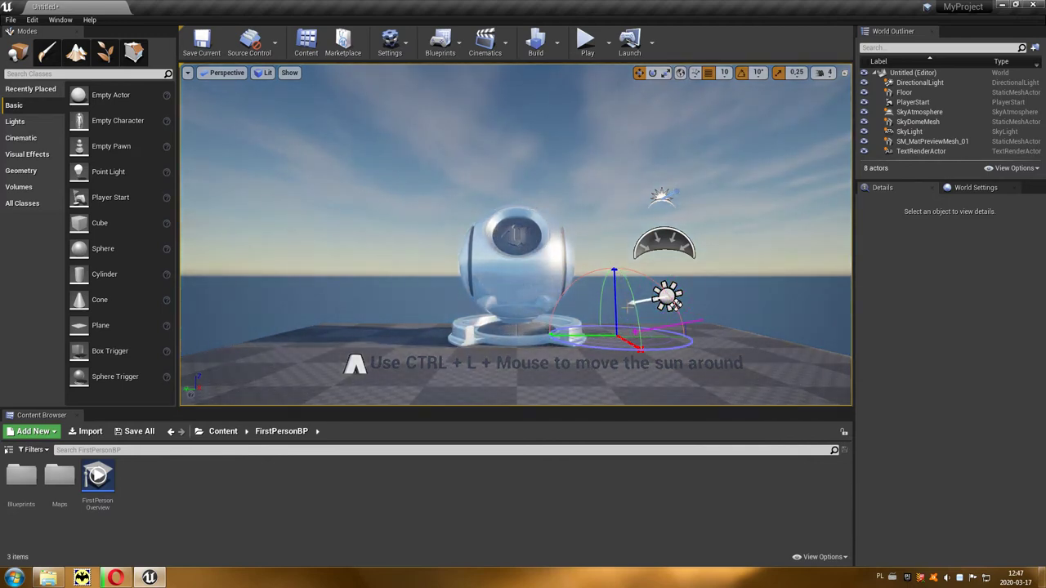
pyautogui.hotkey('ctrl', 'l')
pyautogui.hotkey('ctrl', 'l')
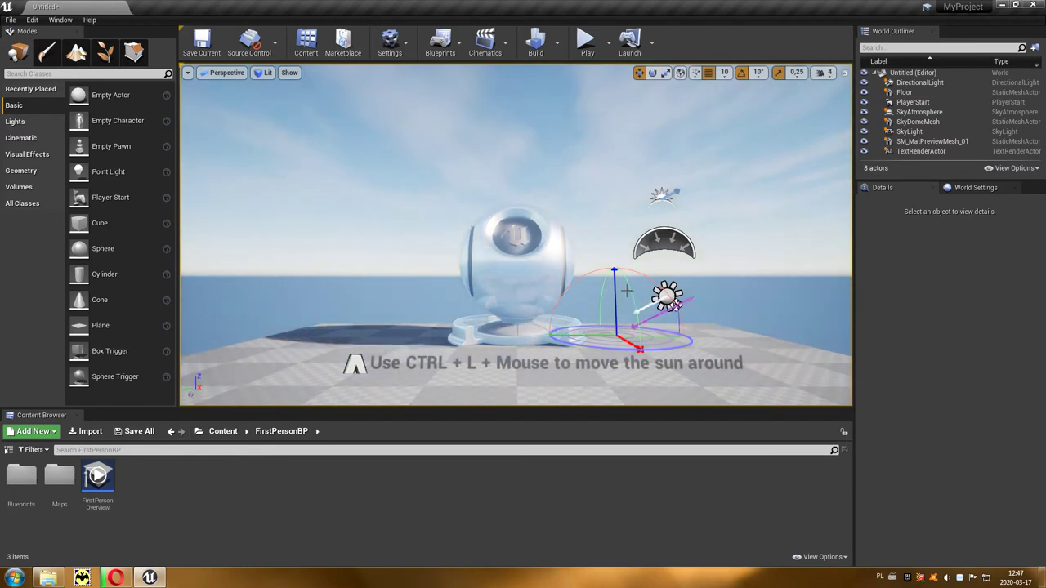
pyautogui.hotkey('ctrl', 'l')
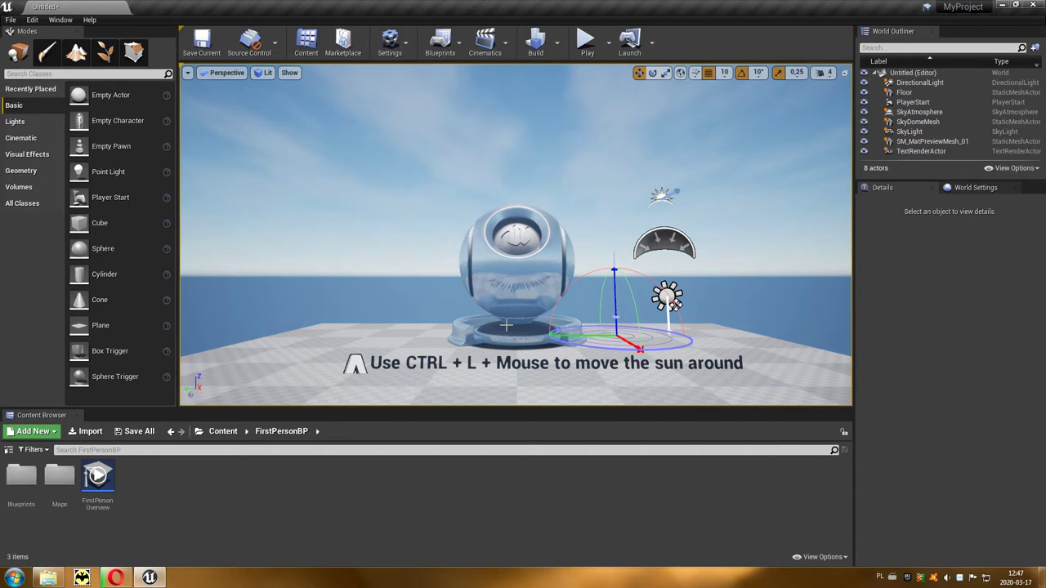
# Create a VR-Basic level, discarding the unsaved TimeOfDay level
pyautogui.click(10, 20)
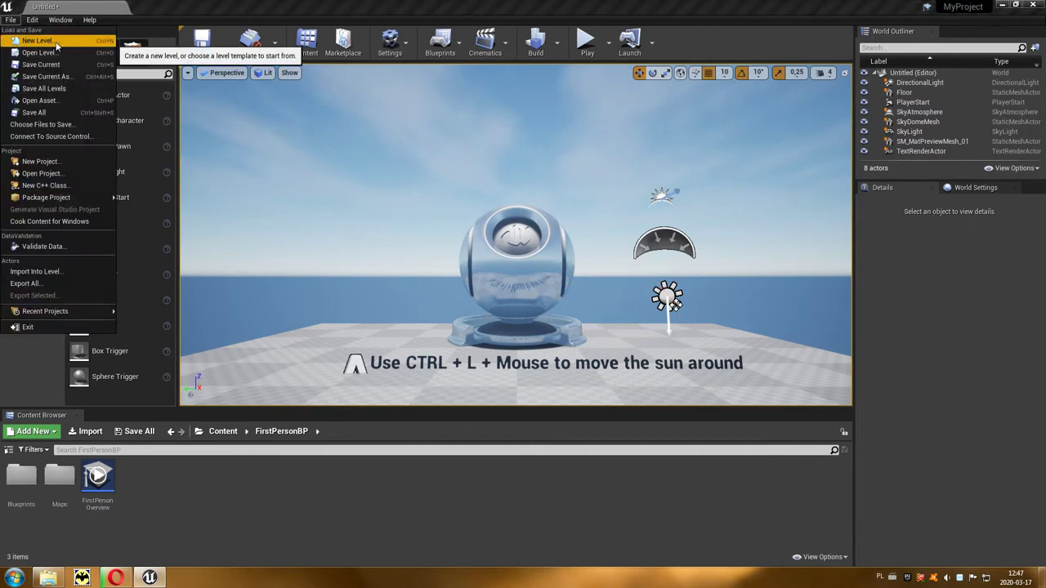
pyautogui.click(37, 41)
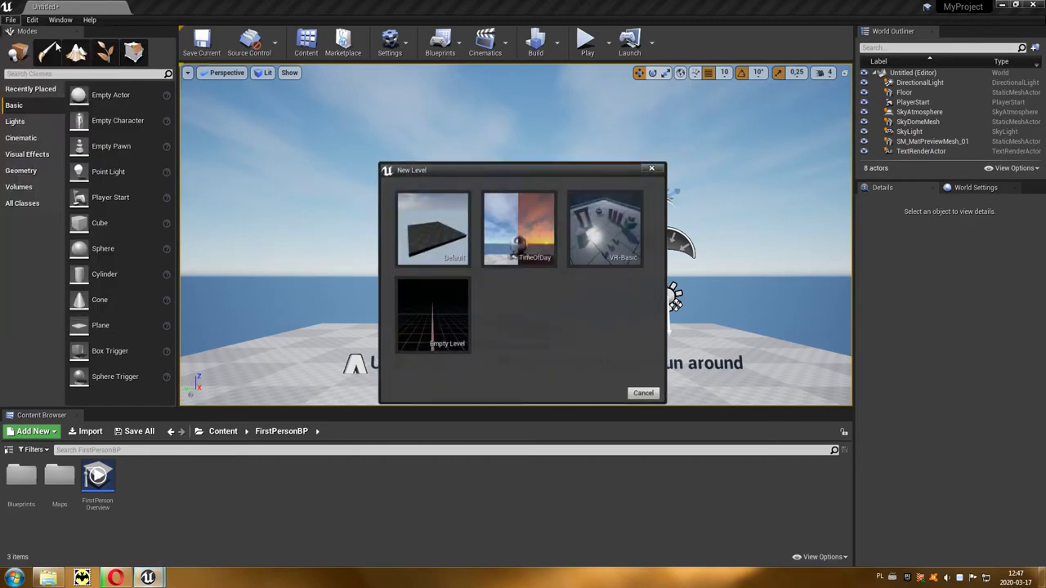
pyautogui.click(596, 248)
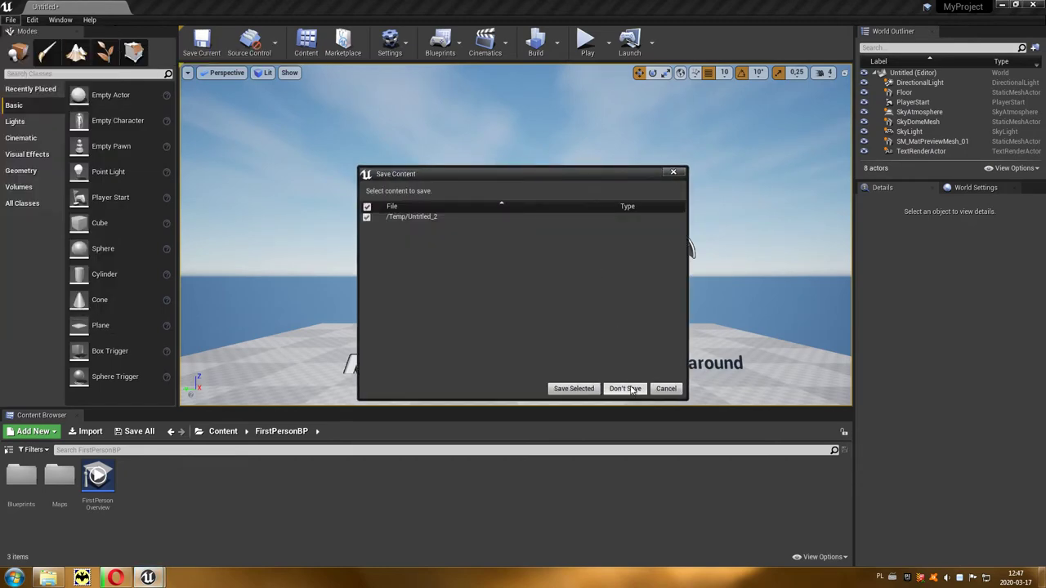
pyautogui.click(626, 389)
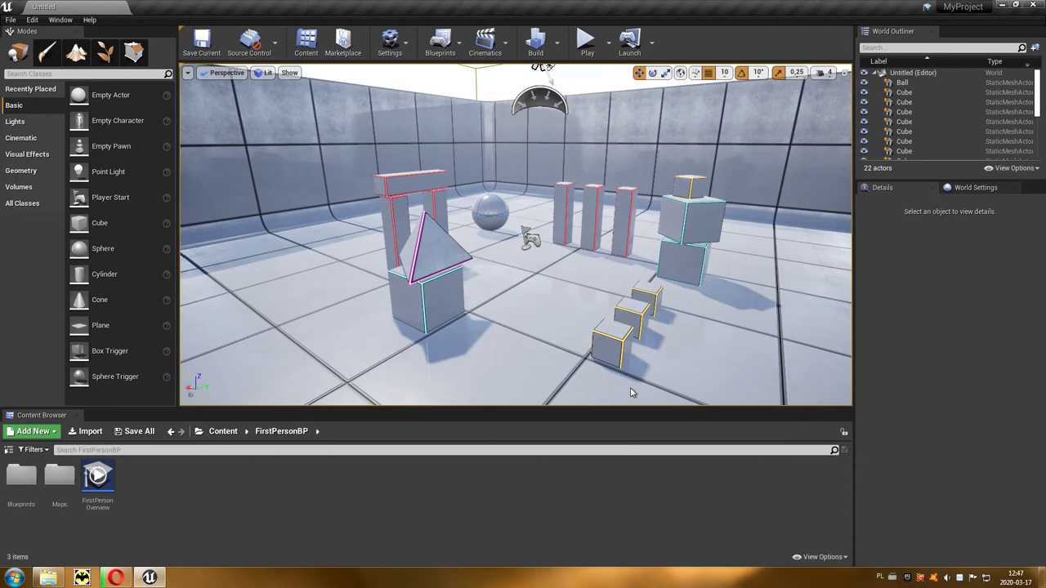
# Playtest the VR arena, shooting at its pillars and cubes before stopping
pyautogui.moveTo(585, 300); pyautogui.dragTo(599, 71, button='right')
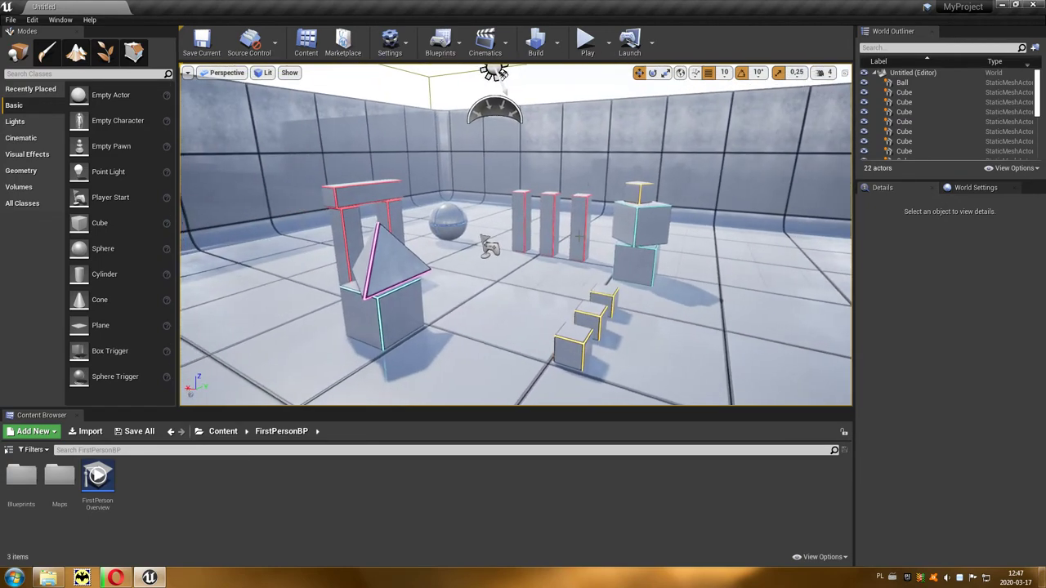
pyautogui.click(586, 41)
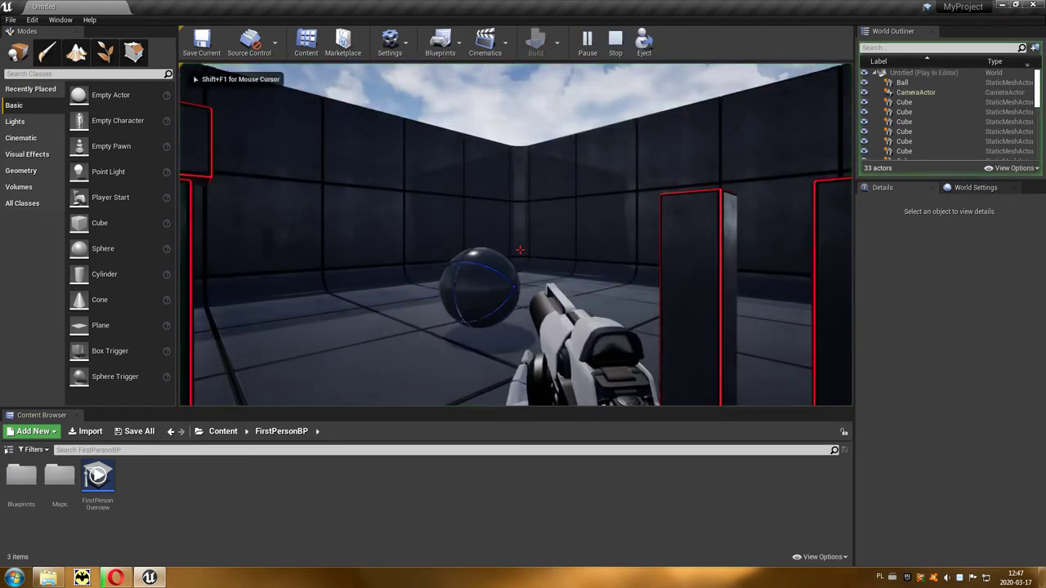
pyautogui.click(520, 249)
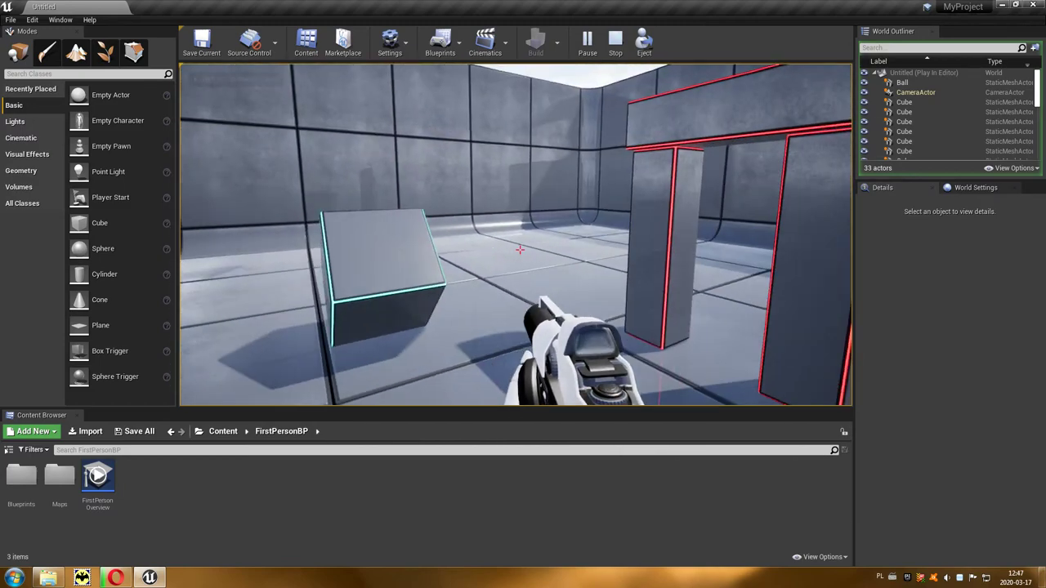
pyautogui.click(519, 249)
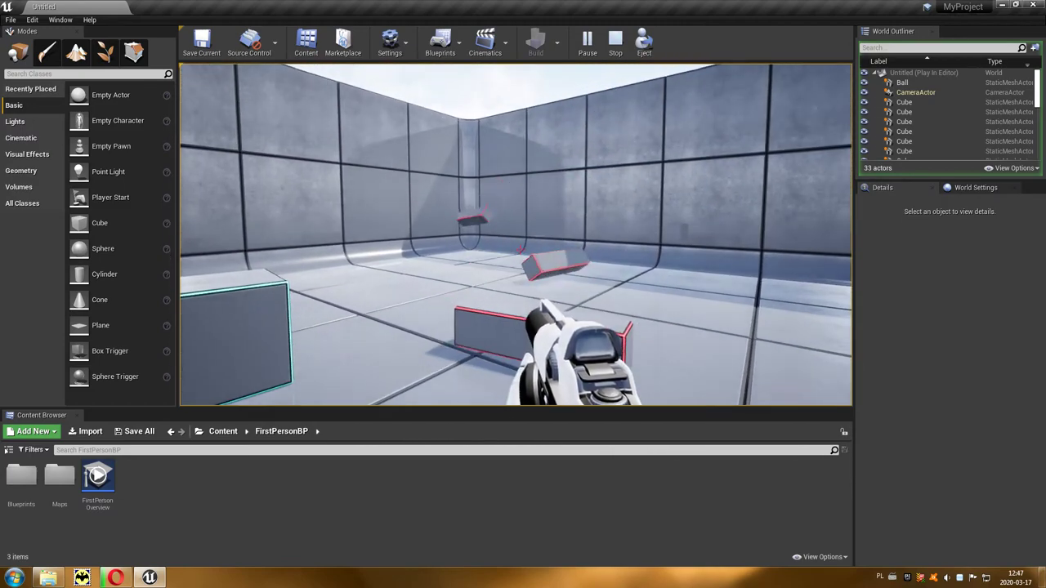
pyautogui.press('Escape')
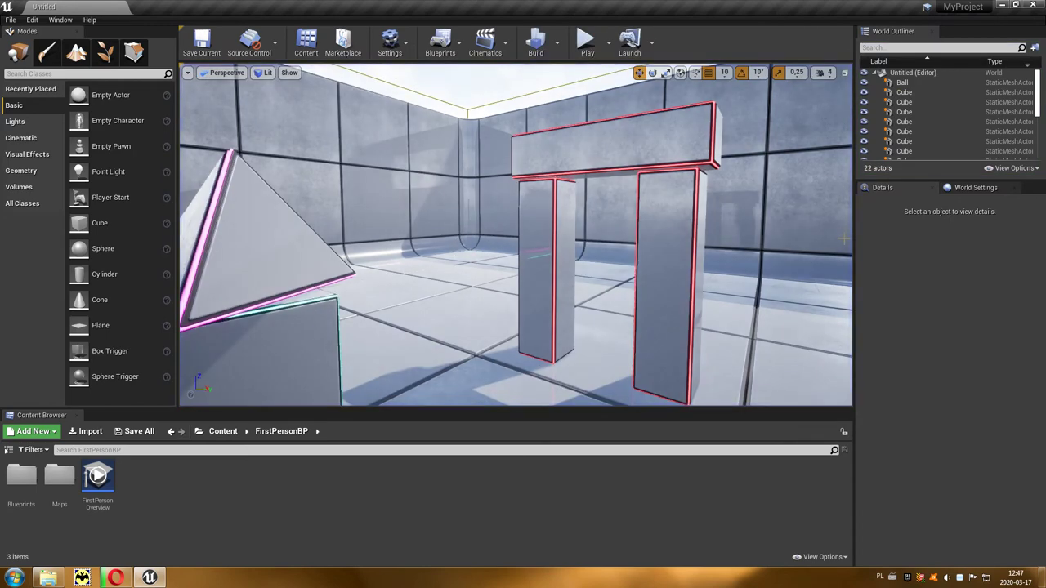
# Create a new Empty Level containing 0 actors
pyautogui.click(12, 20)
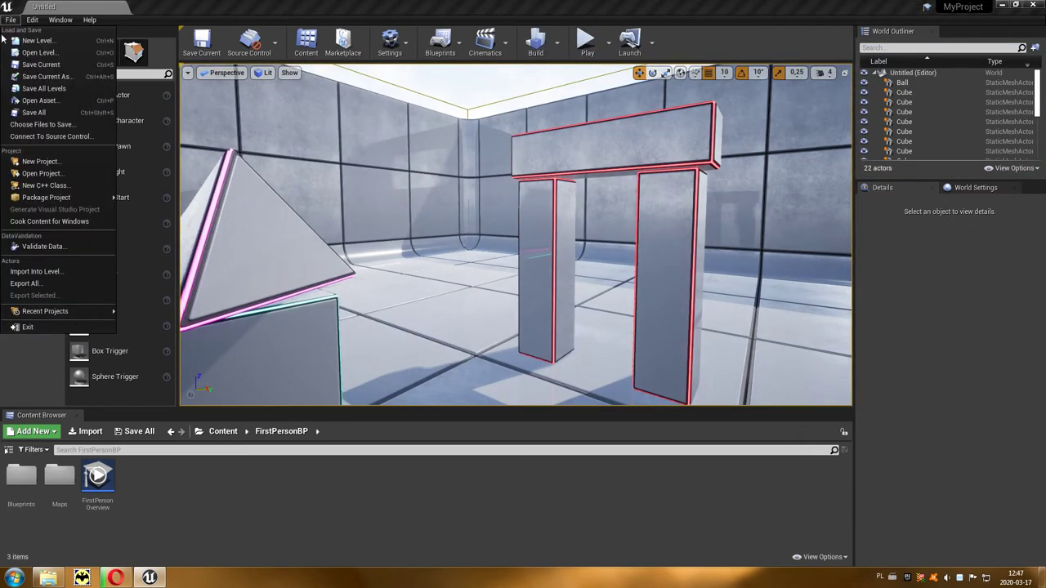
pyautogui.click(60, 44)
pyautogui.click(404, 311)
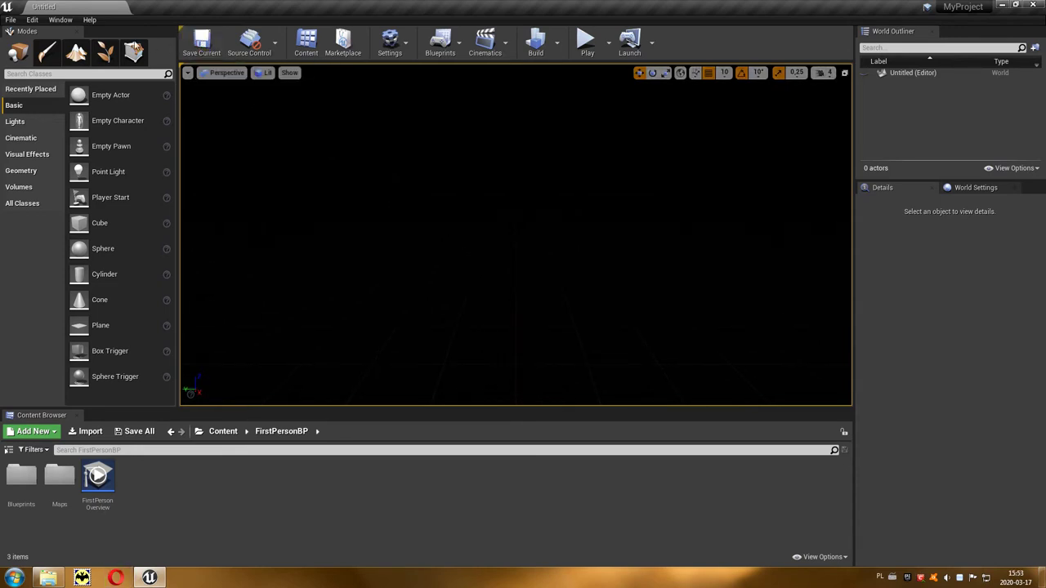
pyautogui.click(11, 21)
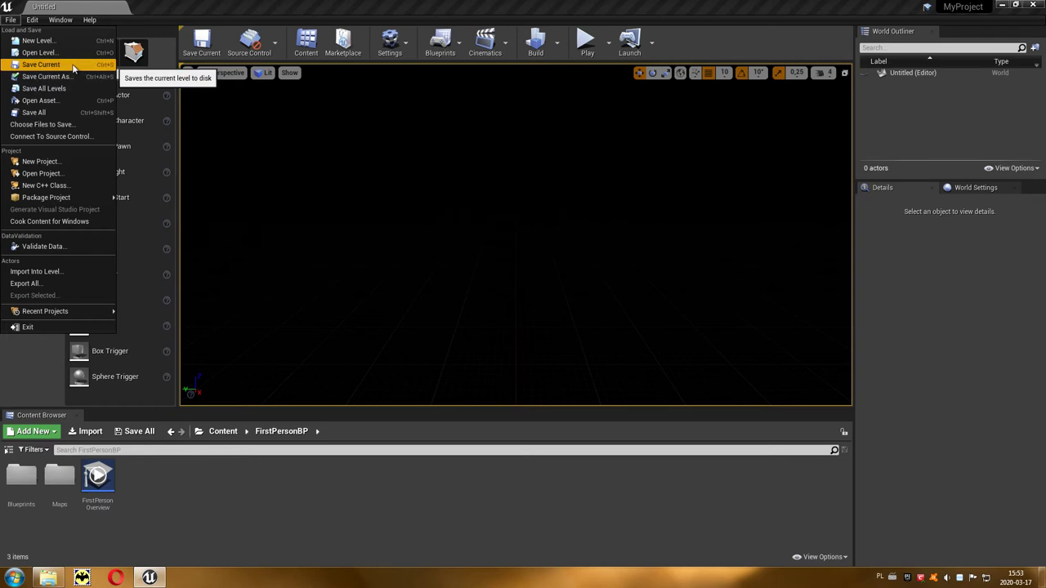
# Create a Maps folder under Content and save the empty level there as NewMap
pyautogui.click(80, 67)
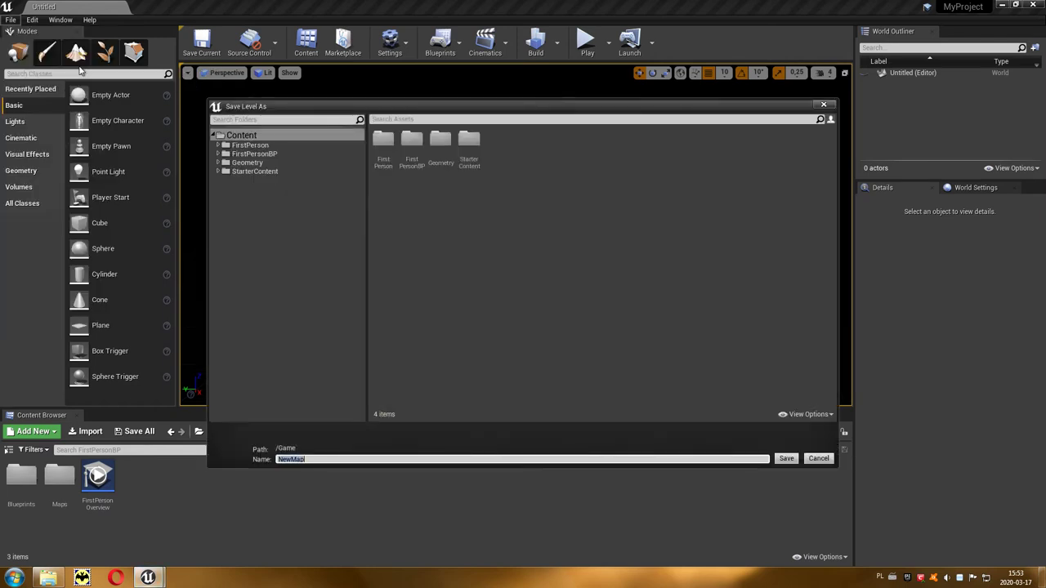
pyautogui.rightClick(527, 241)
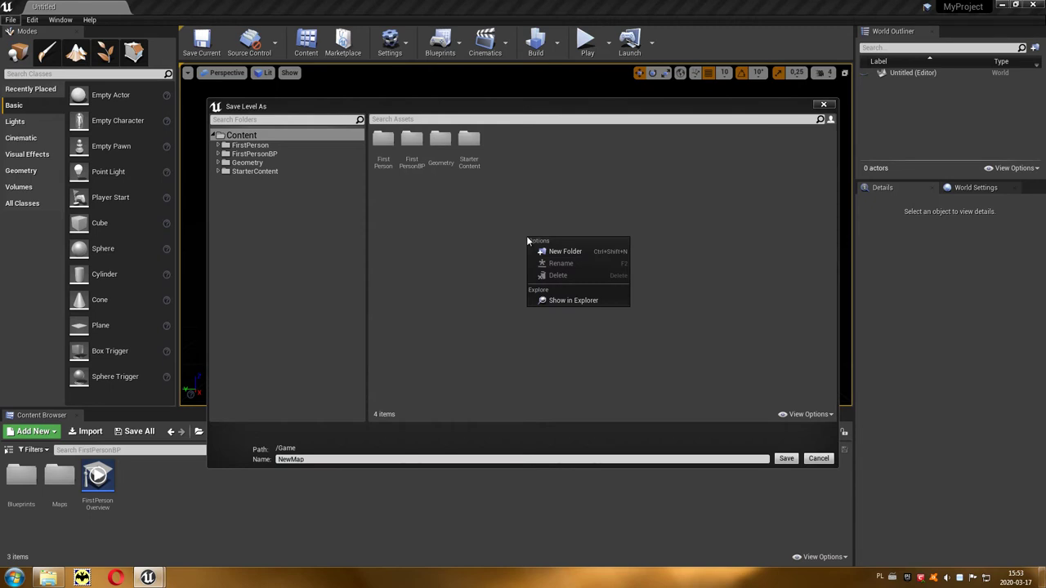
pyautogui.click(593, 251)
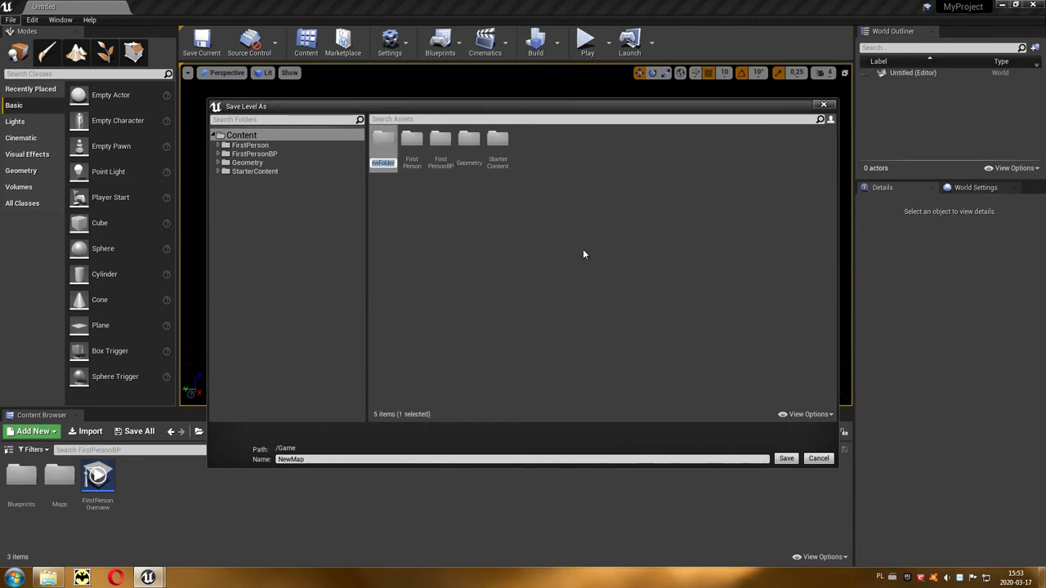
pyautogui.write('Maps')
pyautogui.press('Return')
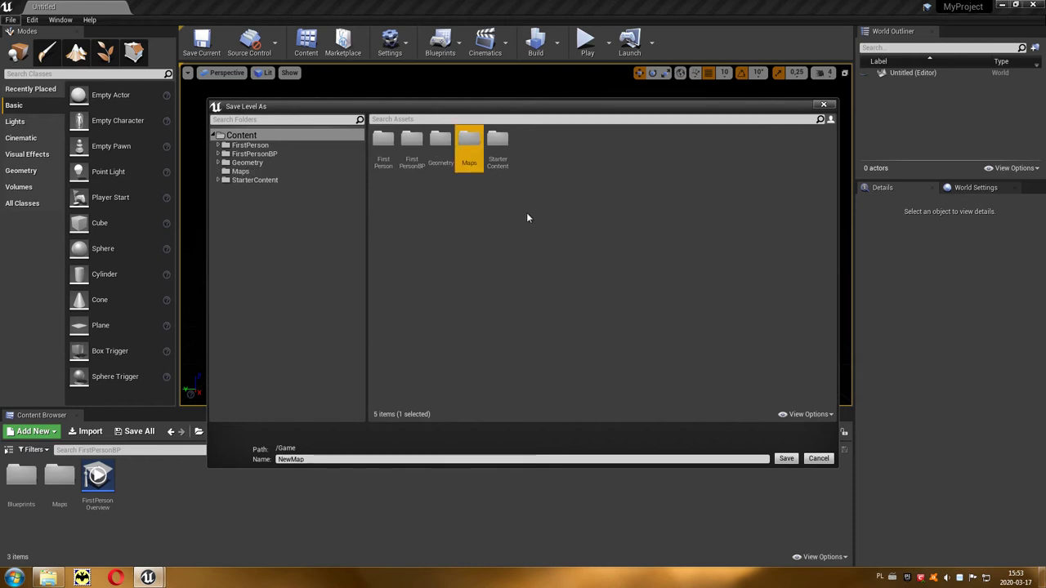
pyautogui.doubleClick(466, 143)
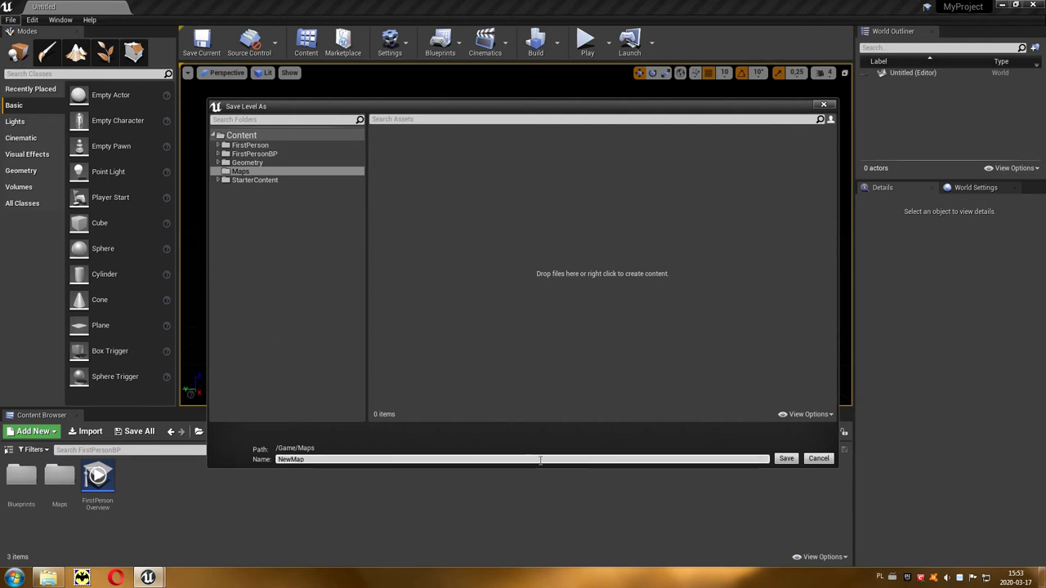
pyautogui.click(784, 459)
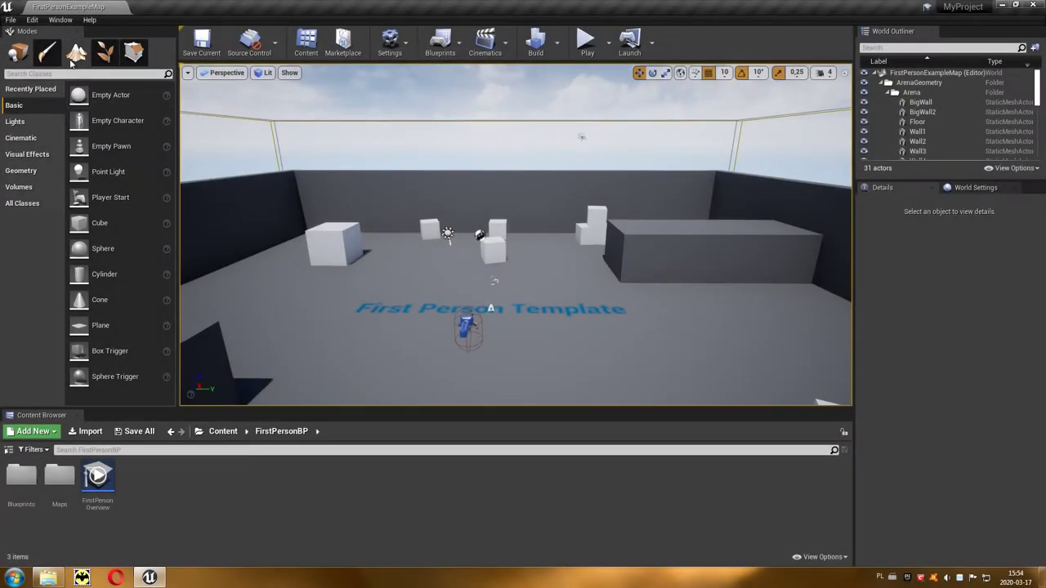
# Check the File menu's Recent Levels list, then close it without choosing anything
pyautogui.click(14, 20)
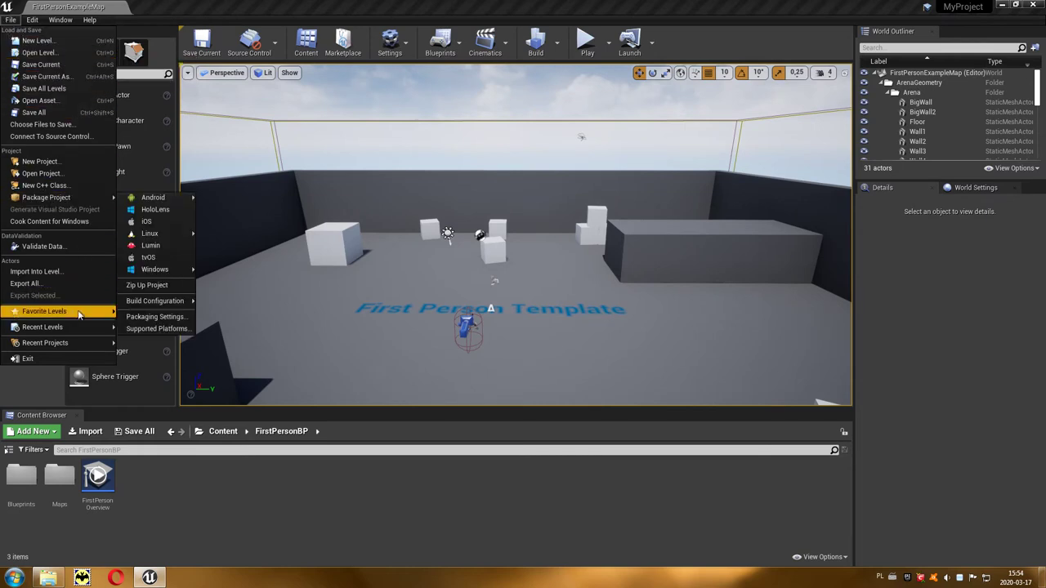
pyautogui.moveTo(74, 330)
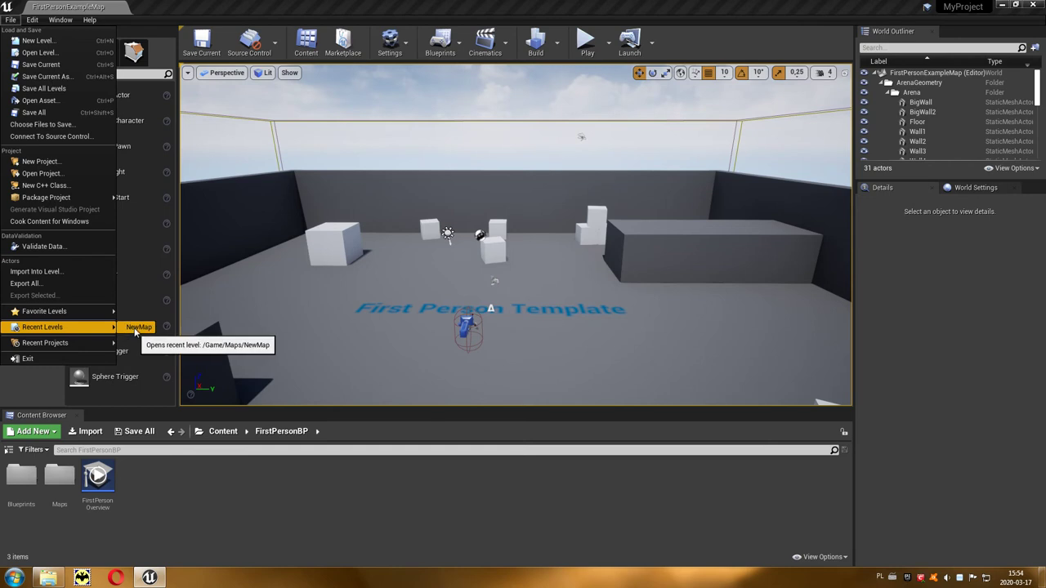
pyautogui.click(188, 474)
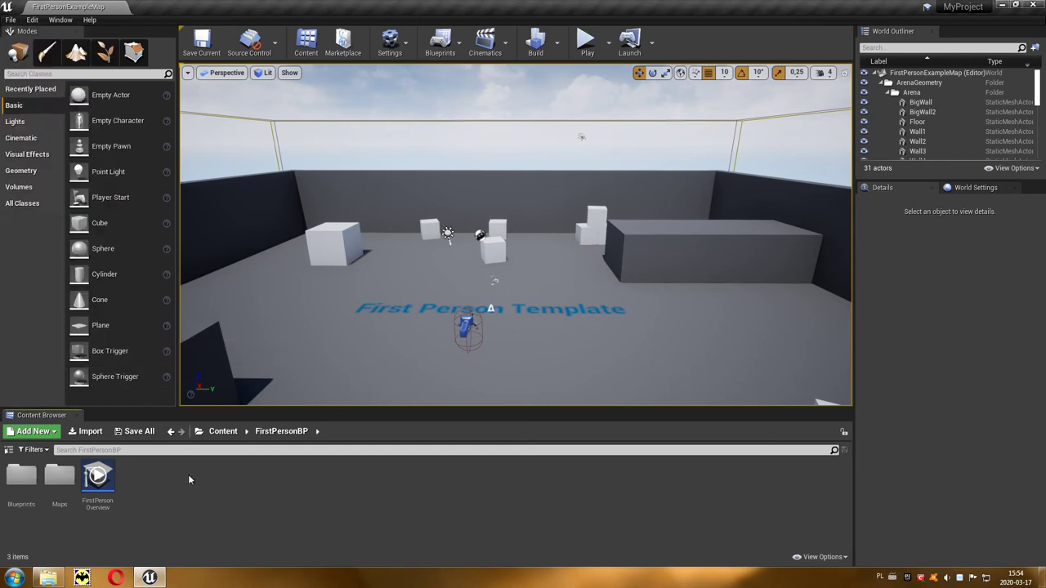
# Open NewMap from the Content > Maps folder in the Content Browser
pyautogui.click(224, 438)
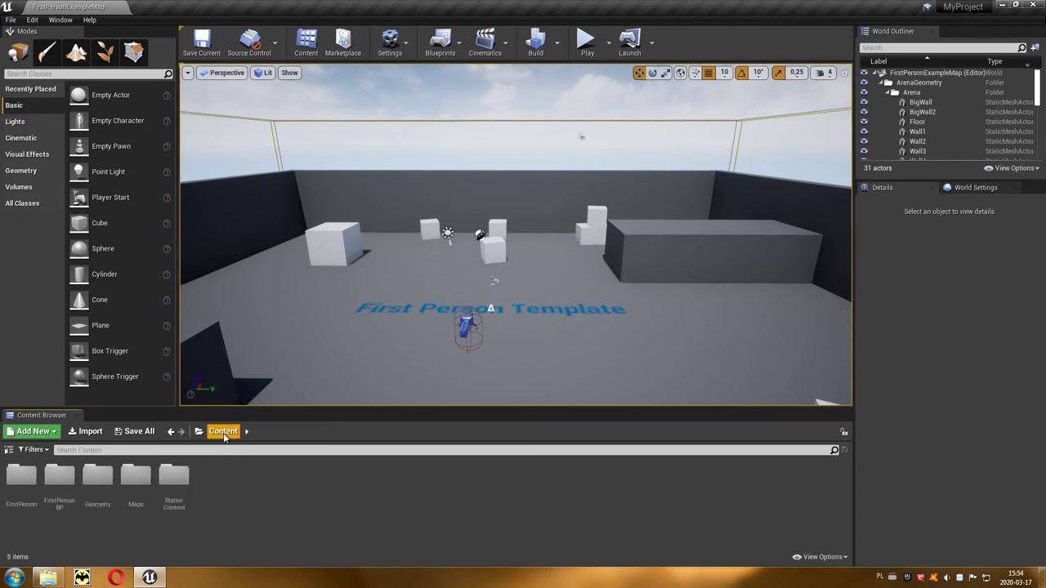
pyautogui.doubleClick(135, 476)
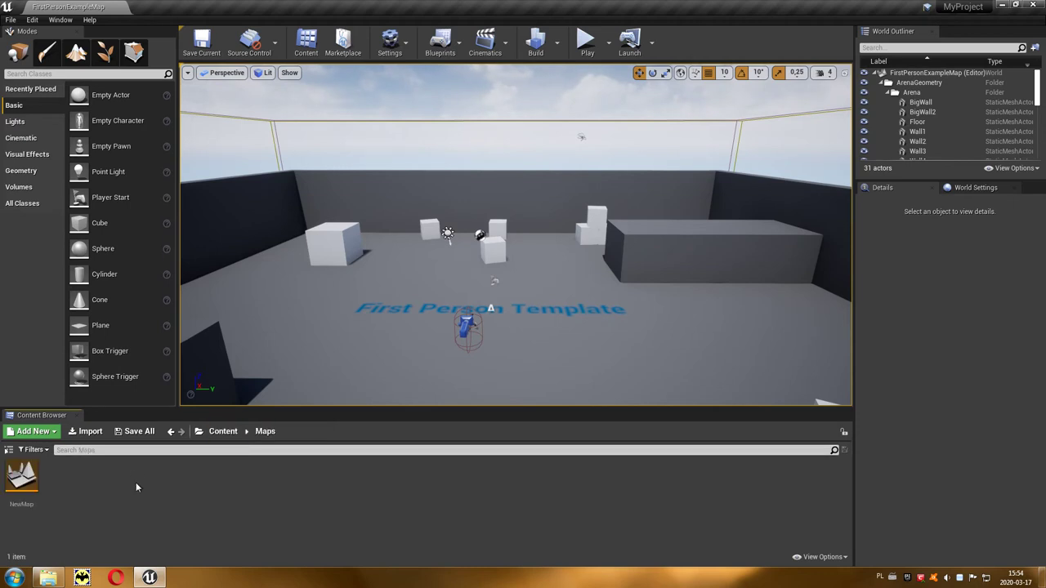
pyautogui.doubleClick(24, 474)
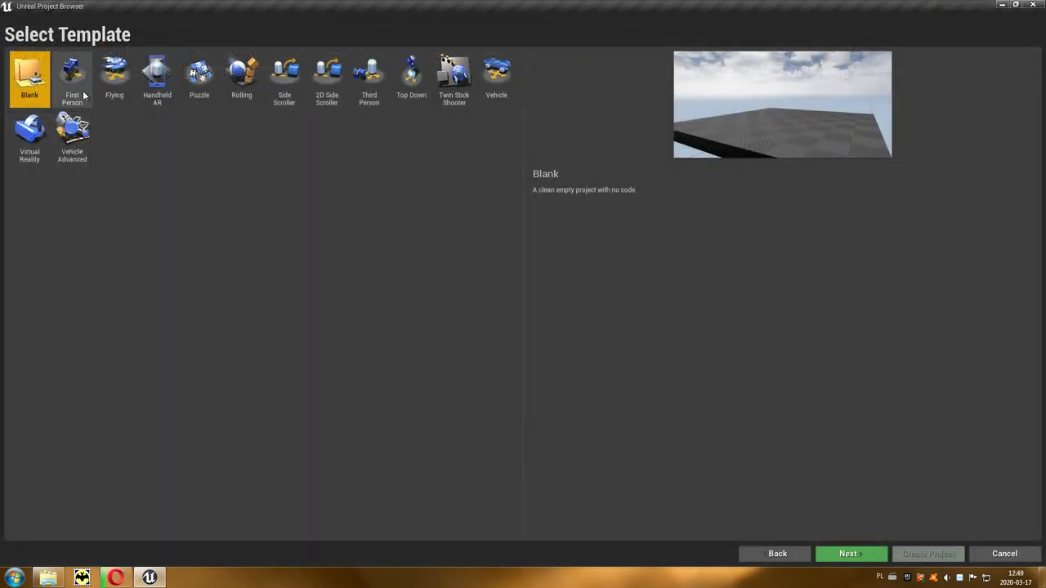
# Preview the First Person, Flying and Third Person templates, then pick 2D Side Scroller
pyautogui.click(75, 87)
pyautogui.click(116, 91)
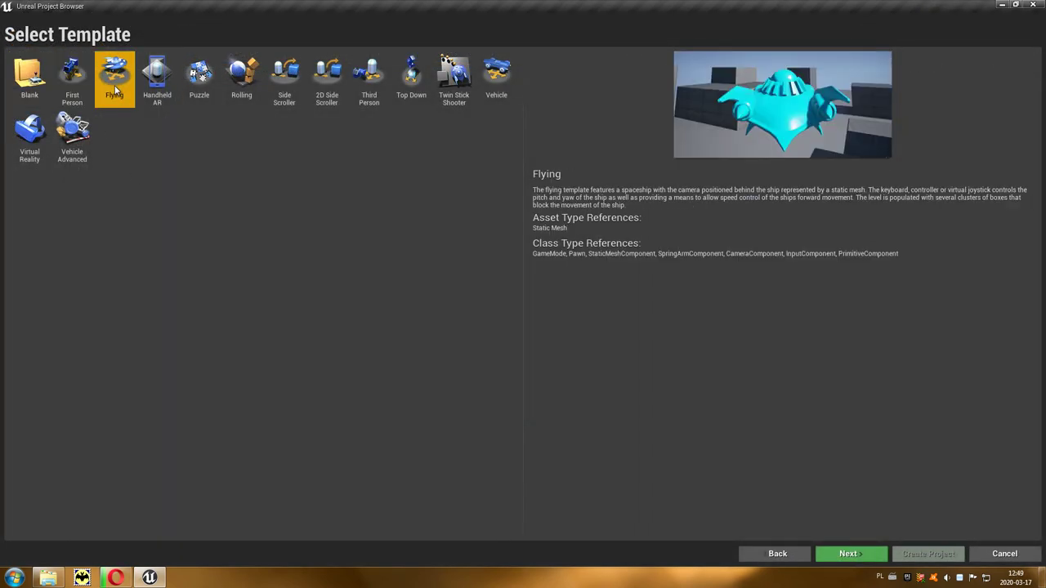
pyautogui.click(369, 78)
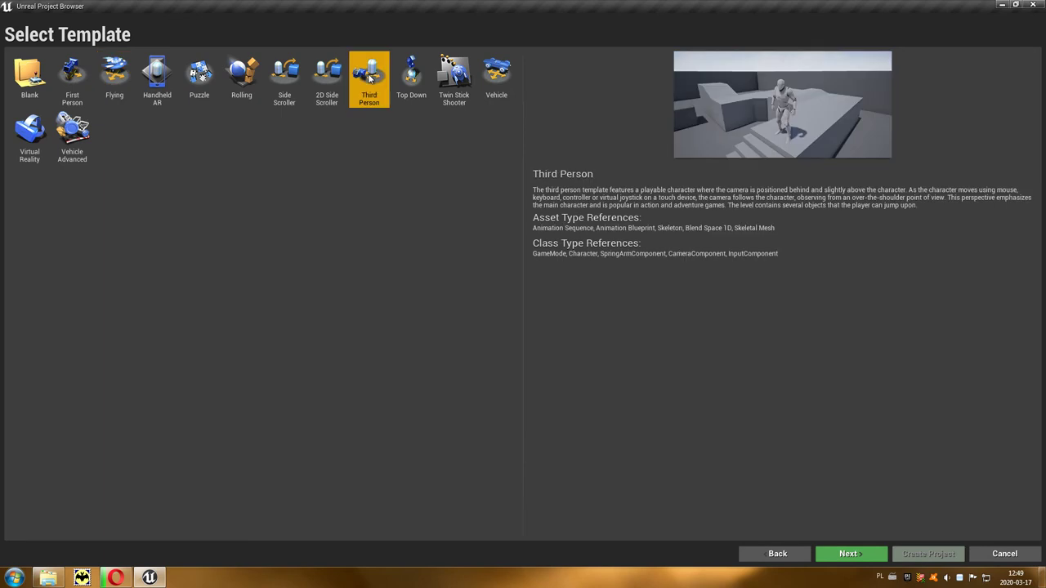
pyautogui.click(328, 98)
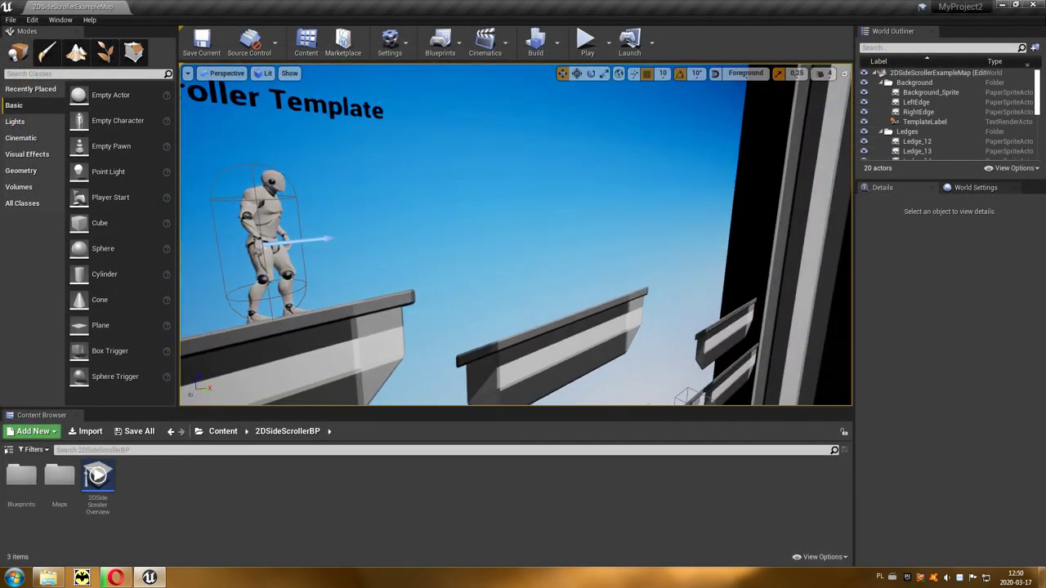
# Playtest 2DSideScrollerExampleMap from a side view, running both ways and jumping between ledges
pyautogui.moveTo(515, 237); pyautogui.dragTo(621, 237, button='right')
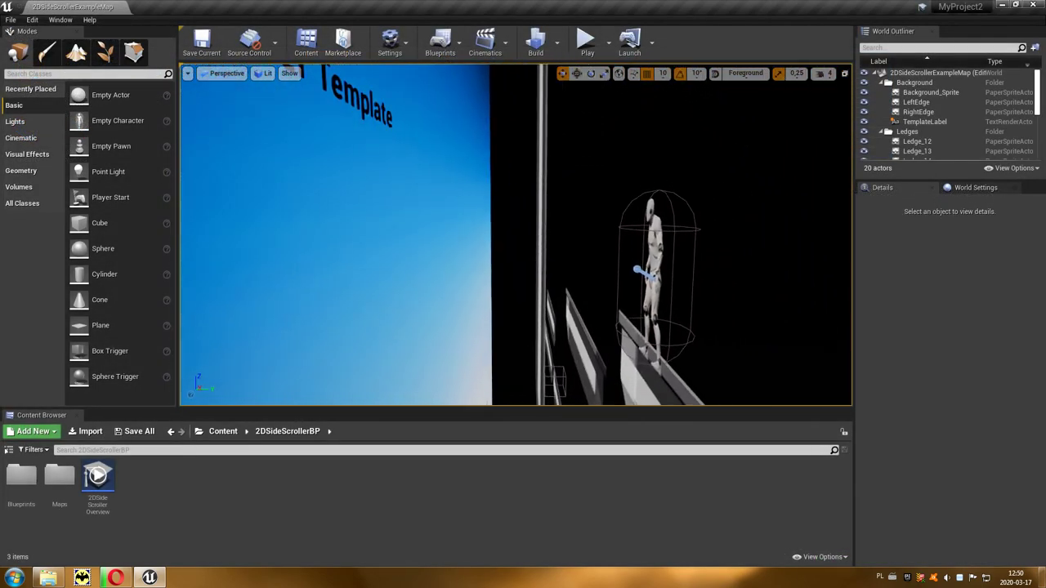
pyautogui.moveTo(515, 237); pyautogui.dragTo(515, 237, button='right')
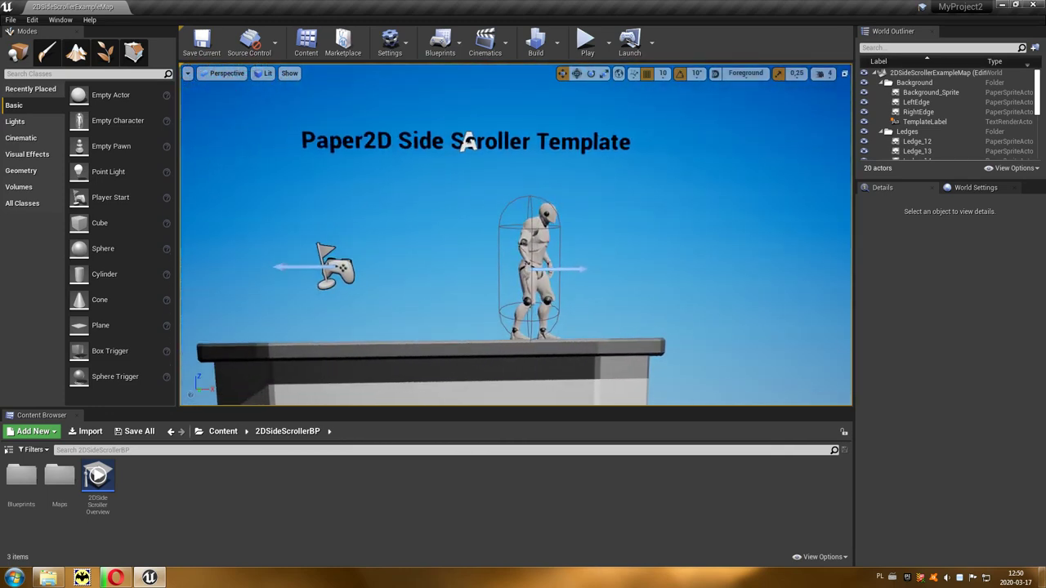
pyautogui.click(583, 45)
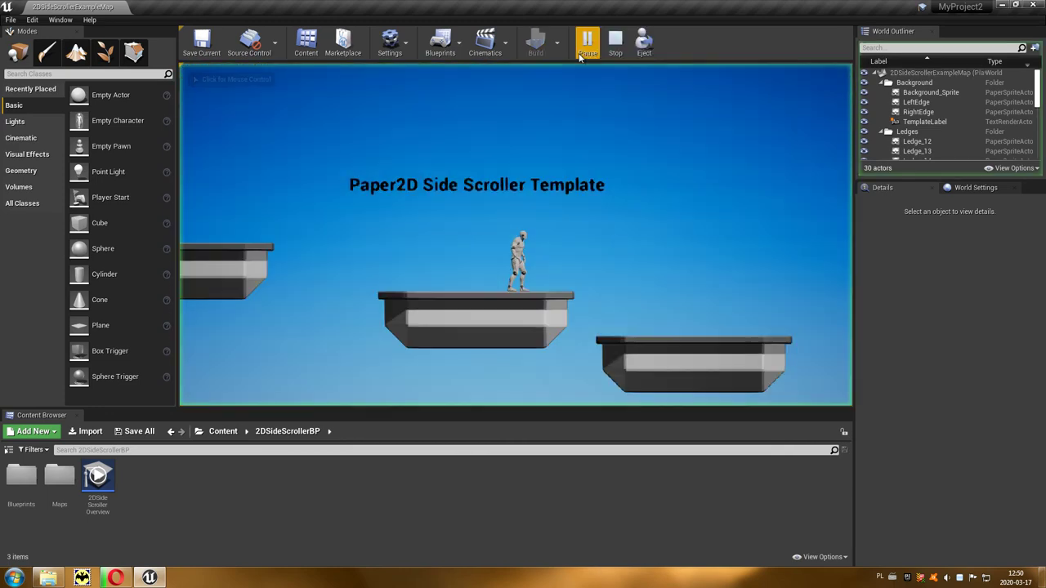
pyautogui.click(579, 98)
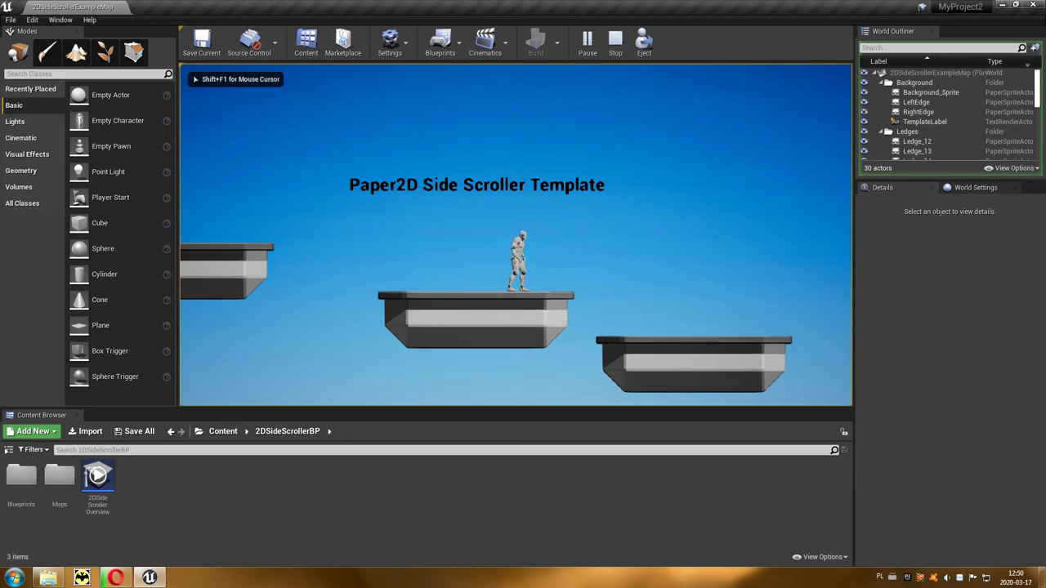
pyautogui.press('d')
pyautogui.press('space')
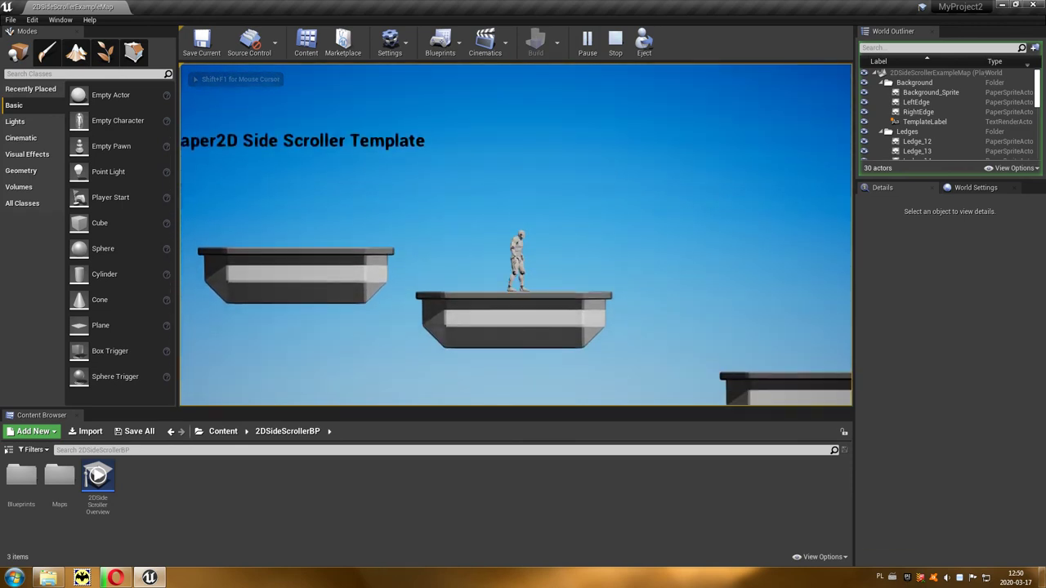
pyautogui.press('a')
pyautogui.press('space')
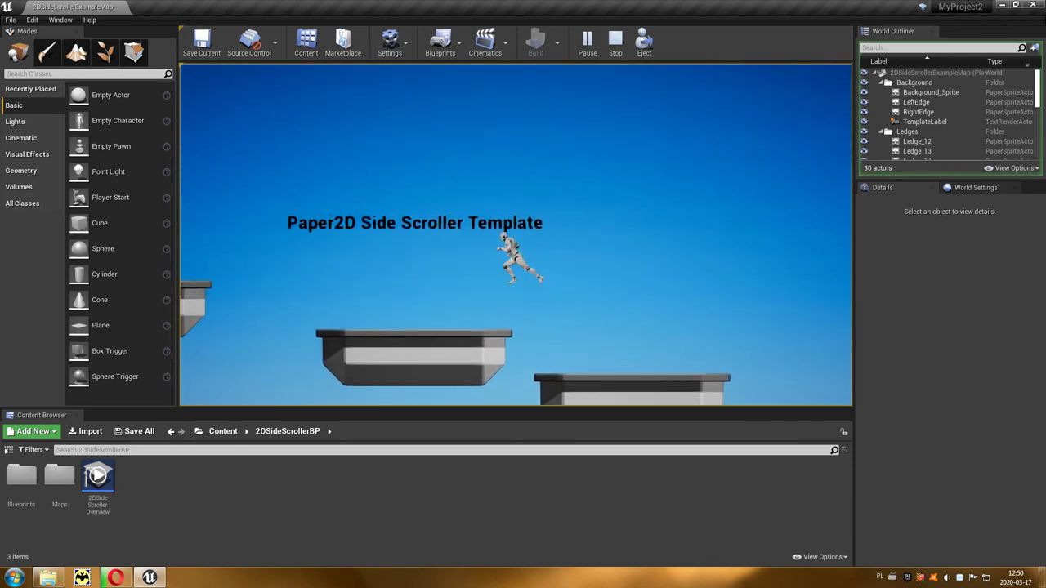
pyautogui.press('space')
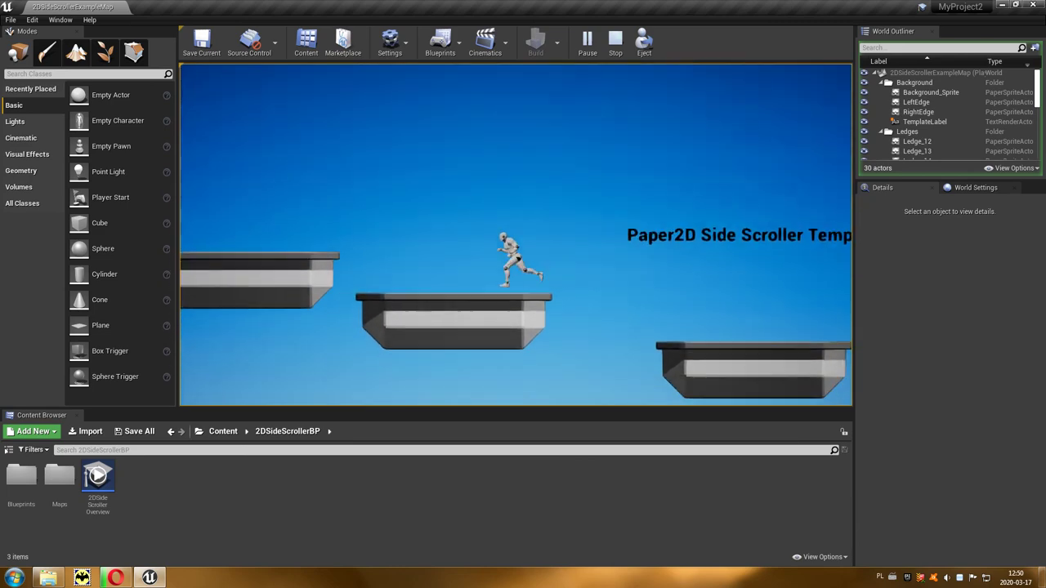
pyautogui.press('Escape')
pyautogui.click(10, 21)
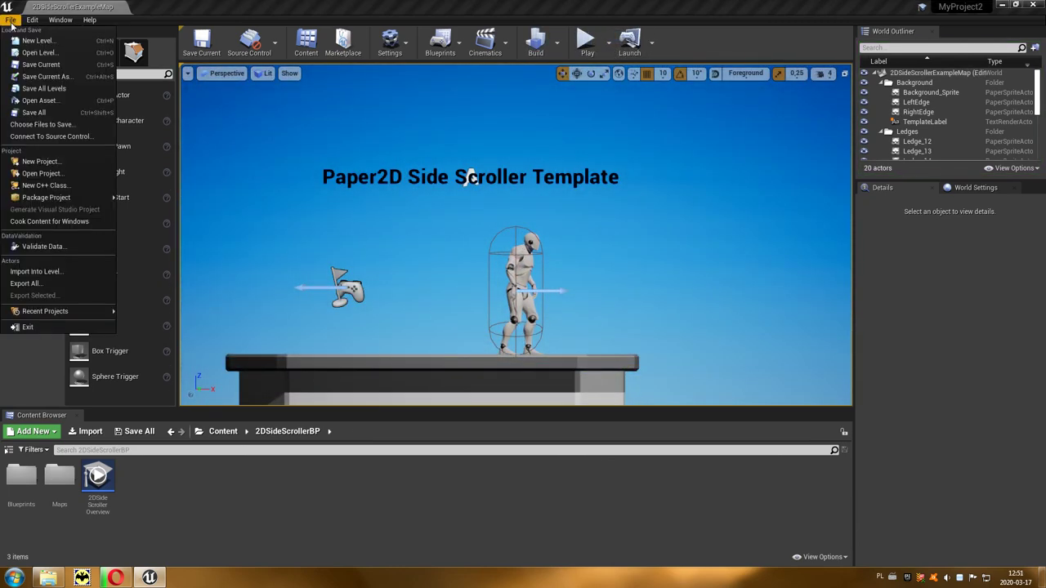
# Create a Default level in MyProject2 and playtest the character running right, jumping and returning left
pyautogui.click(61, 41)
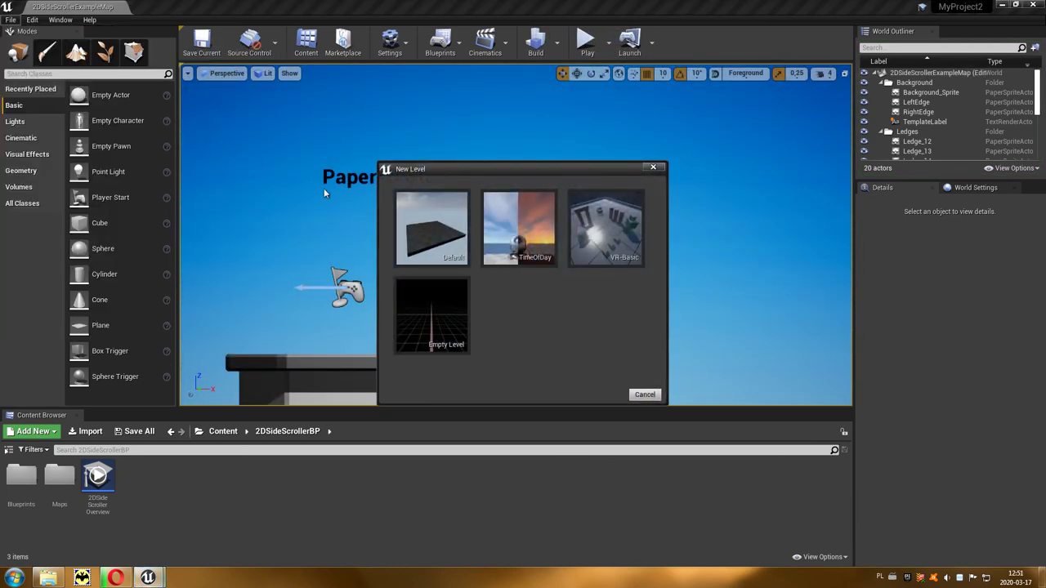
pyautogui.click(417, 233)
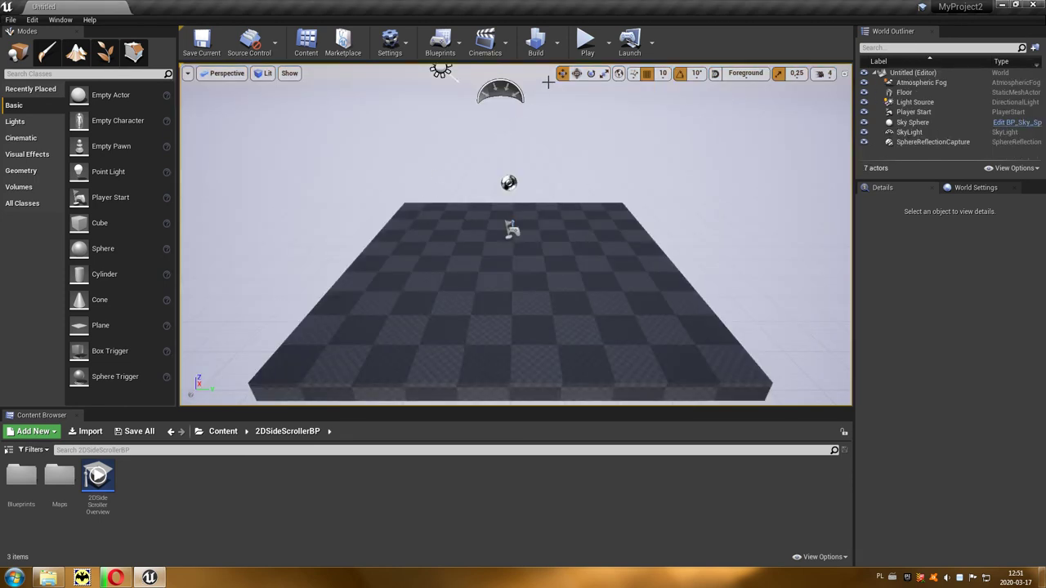
pyautogui.click(583, 46)
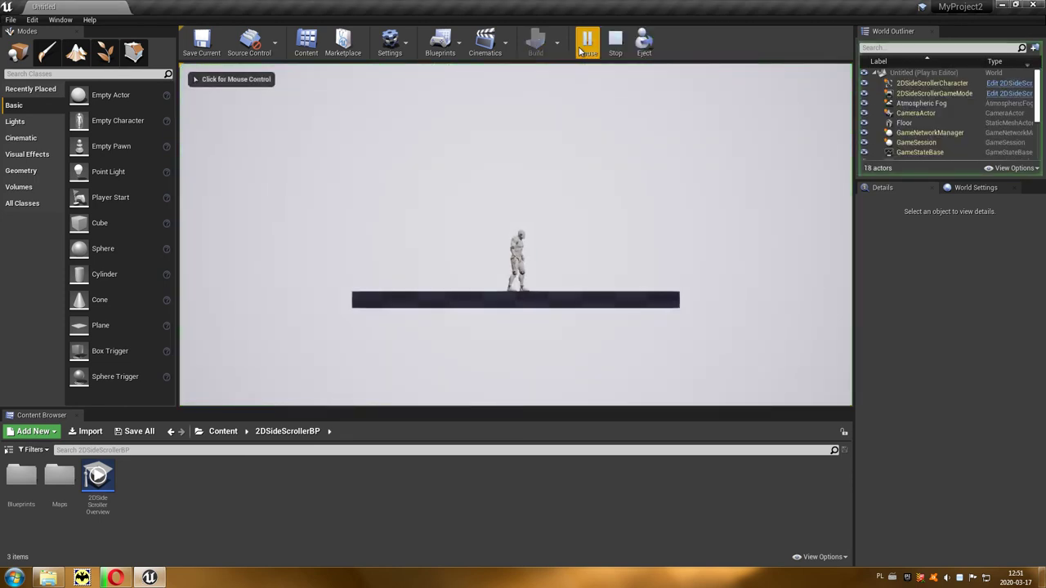
pyautogui.click(592, 157)
pyautogui.press('d')
pyautogui.press('space')
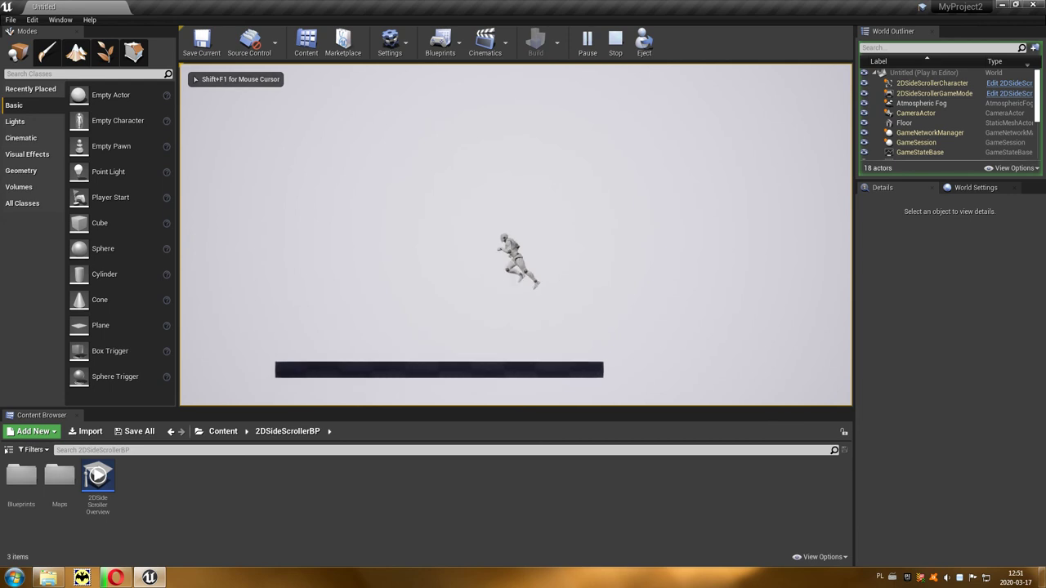
pyautogui.press('a')
pyautogui.press('Escape')
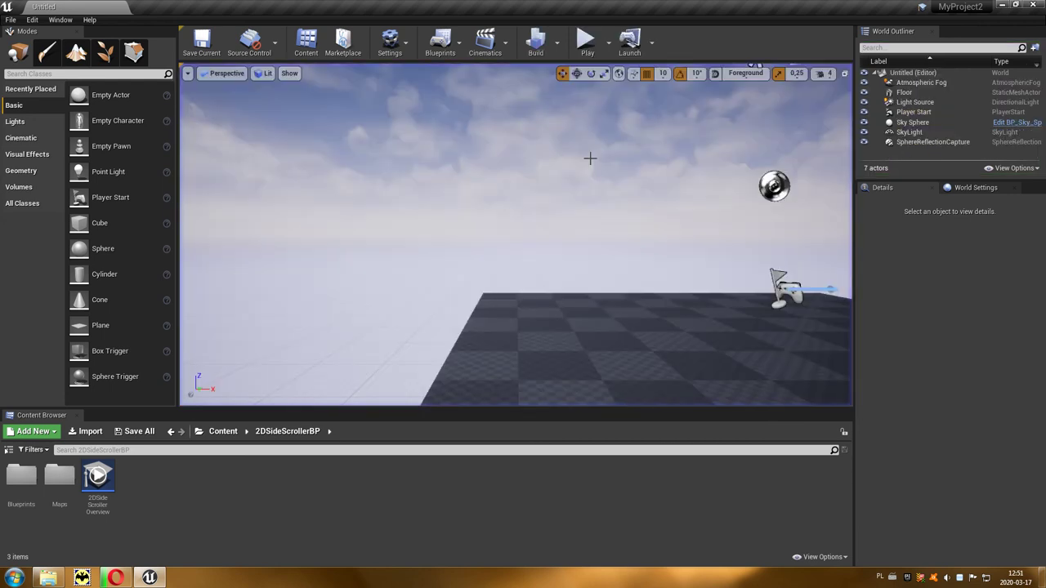
pyautogui.click(11, 19)
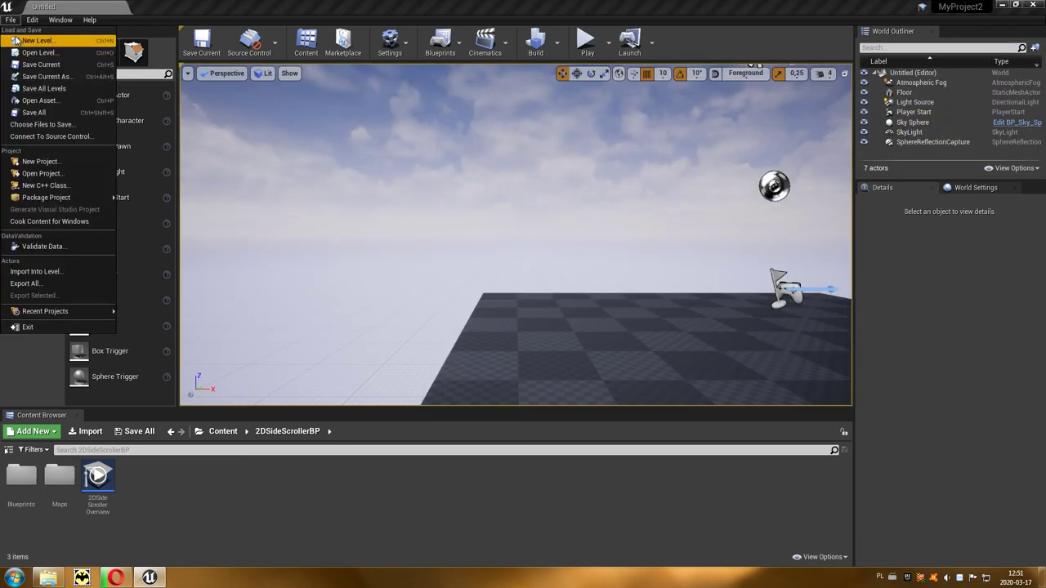
# Create a VR-Basic level and playtest it, running the character right, left, then right with a jump
pyautogui.click(23, 42)
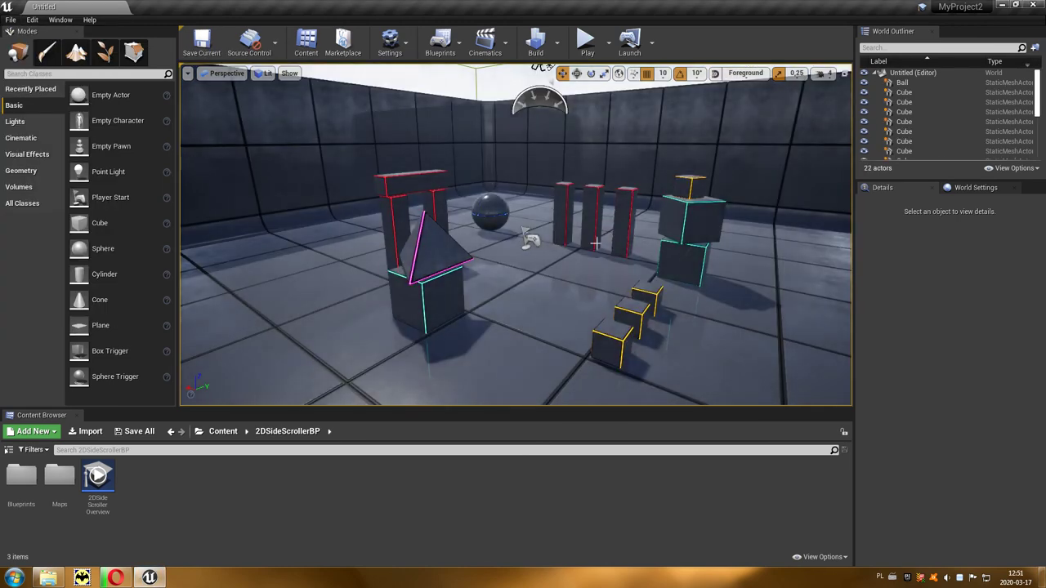
pyautogui.click(587, 52)
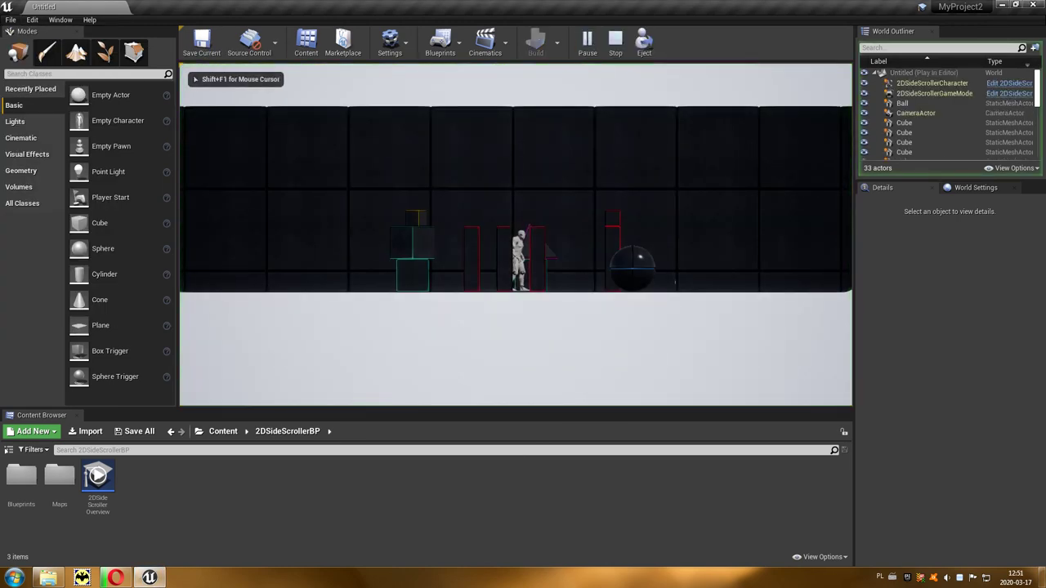
pyautogui.press('d')
pyautogui.press('a')
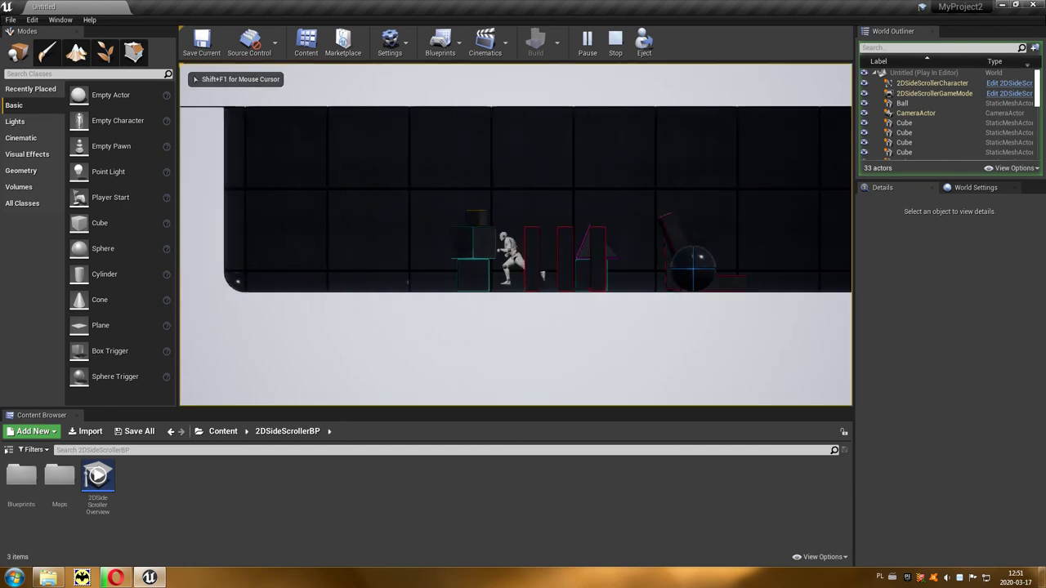
pyautogui.press('d')
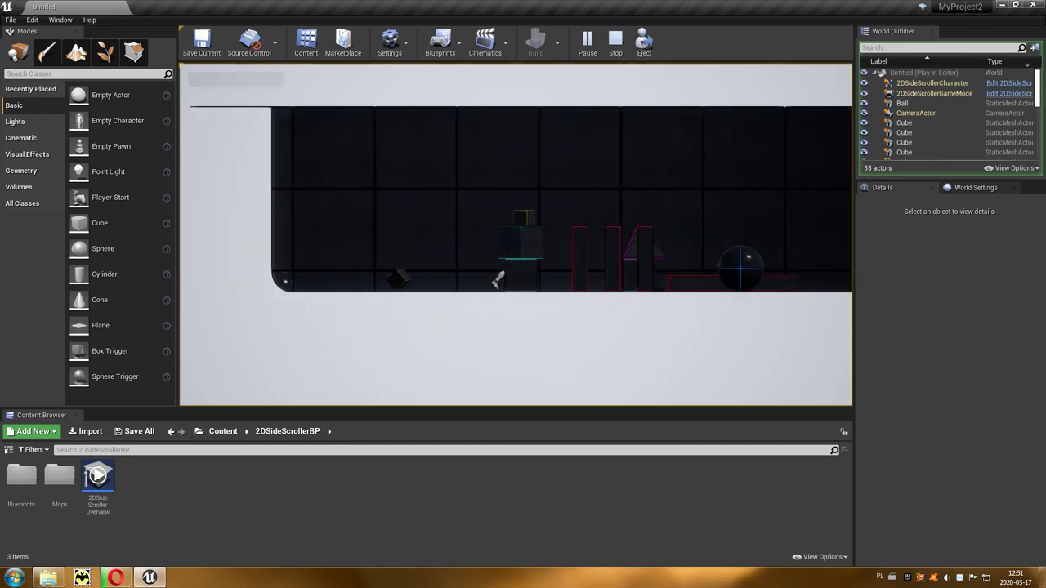
pyautogui.press('space')
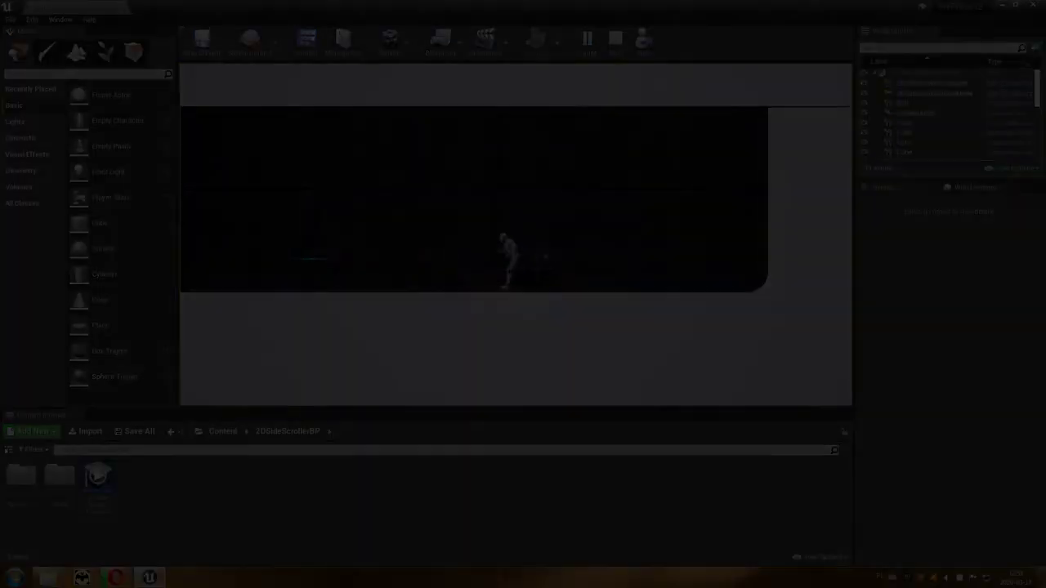